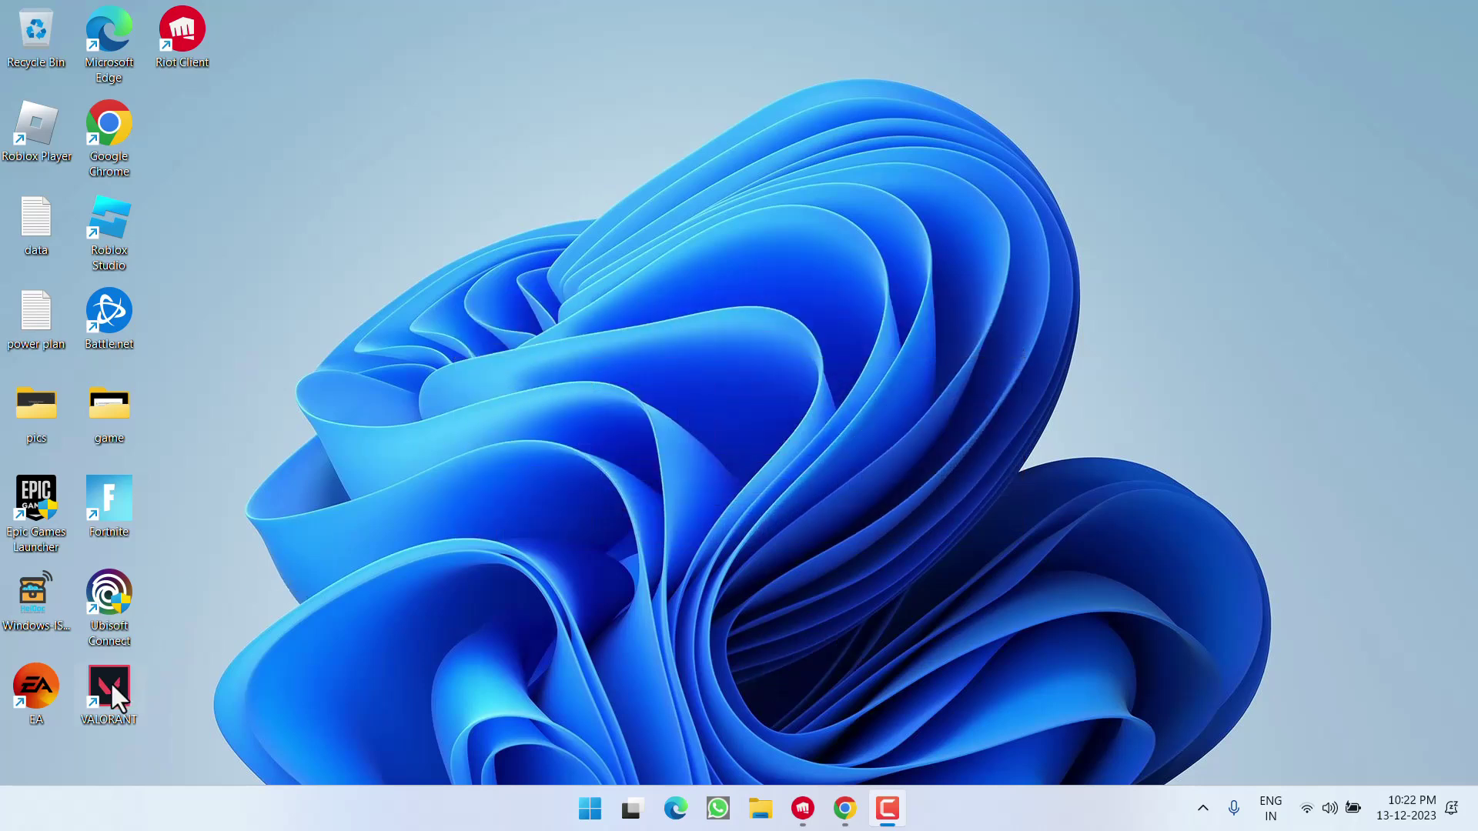
- In the VALORANT shortcut's Compatibility tab, enable Run as administrator and Windows 8 compatibility mode, then apply
right_click(109, 682)
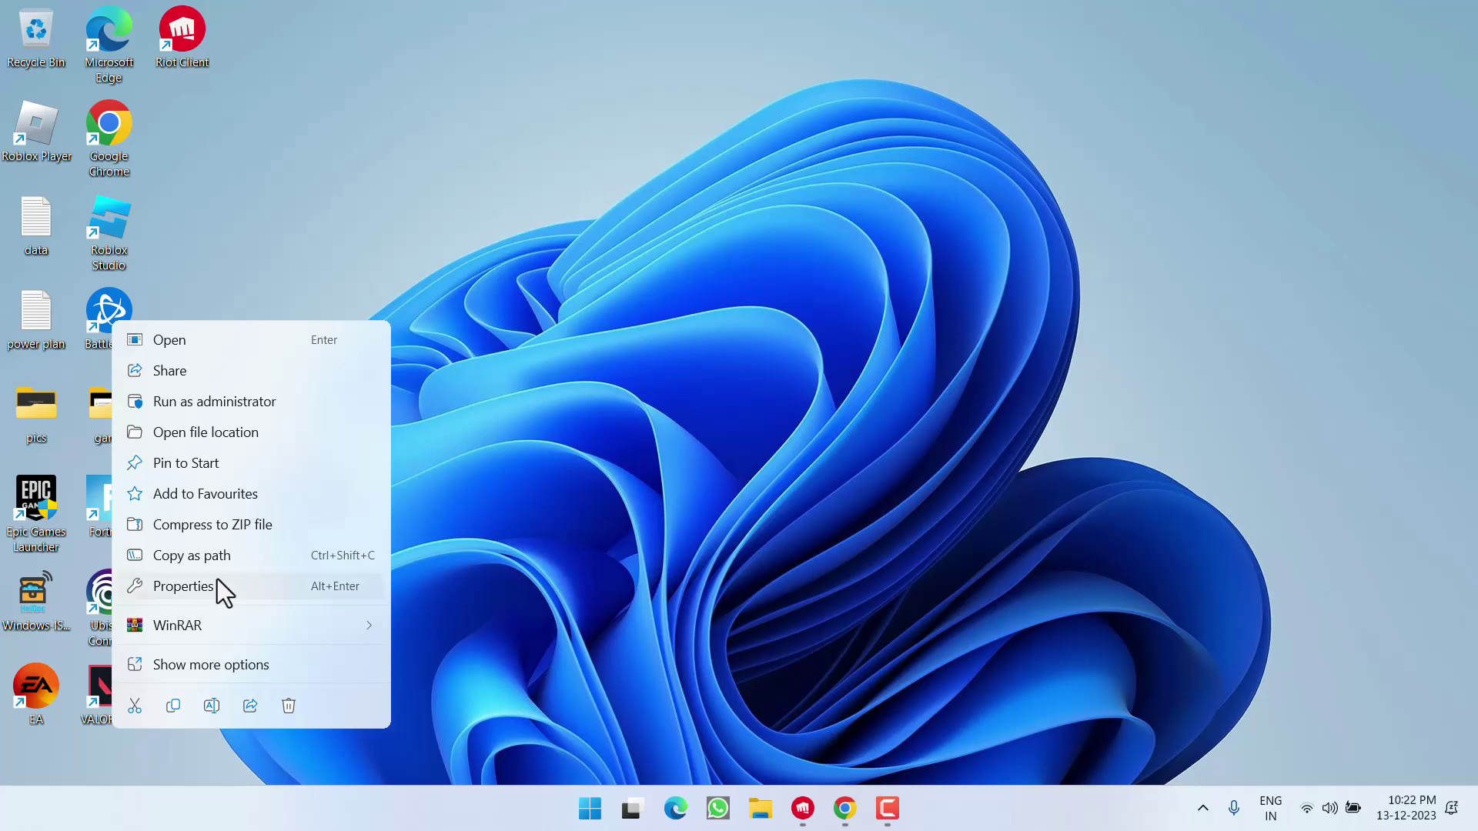
click(184, 586)
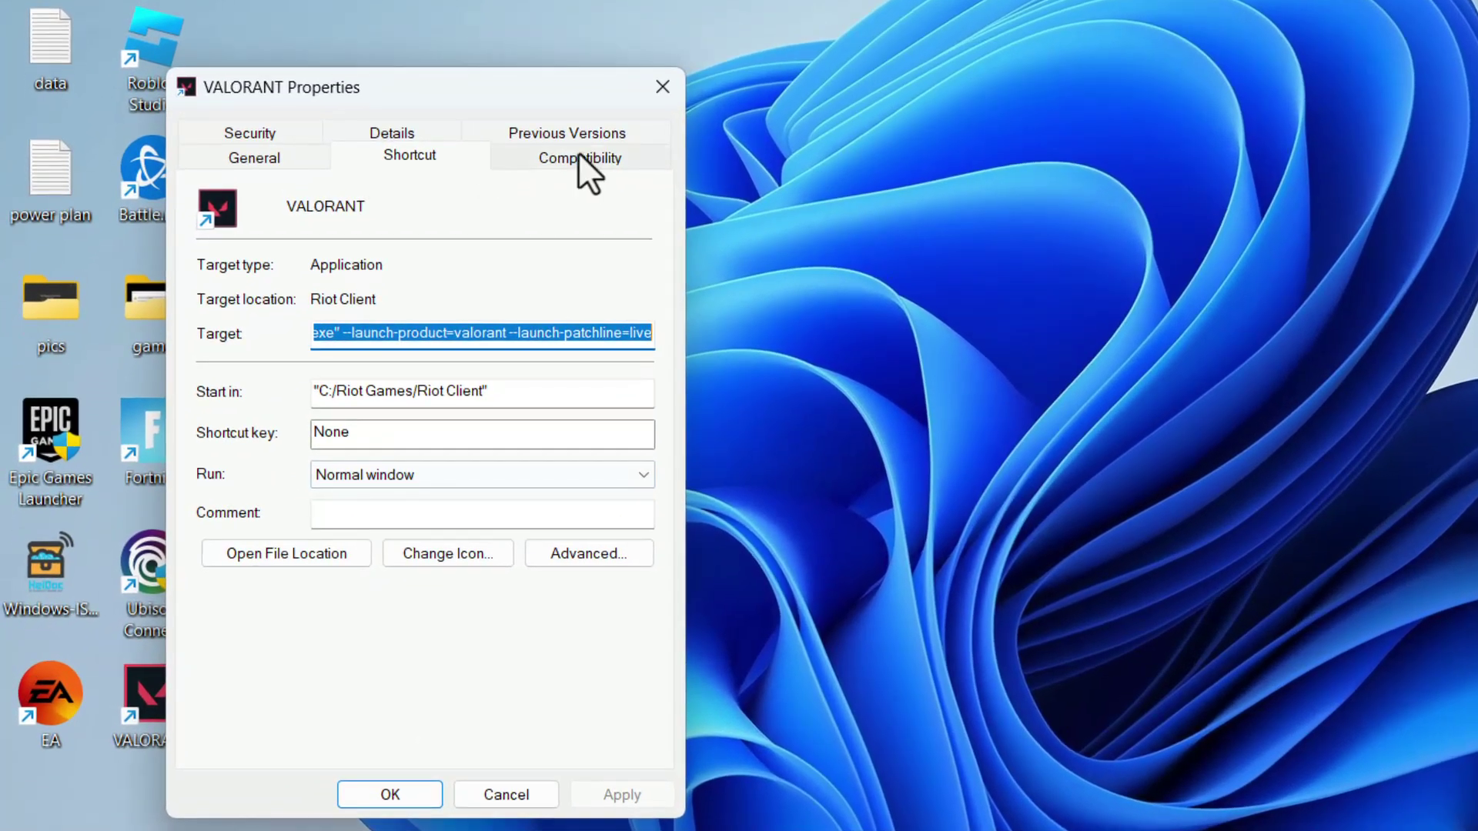
click(579, 157)
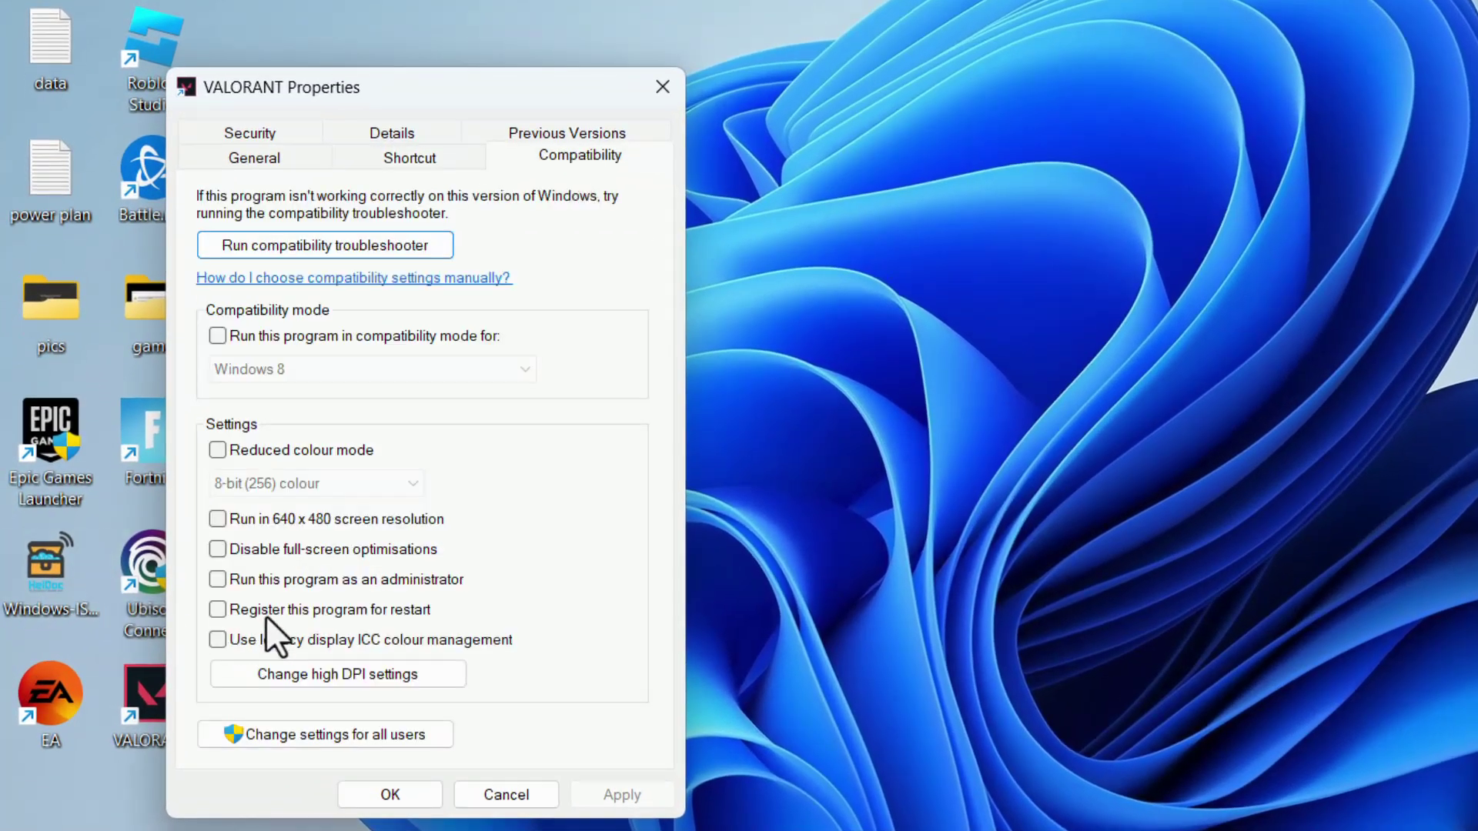
click(294, 575)
click(322, 334)
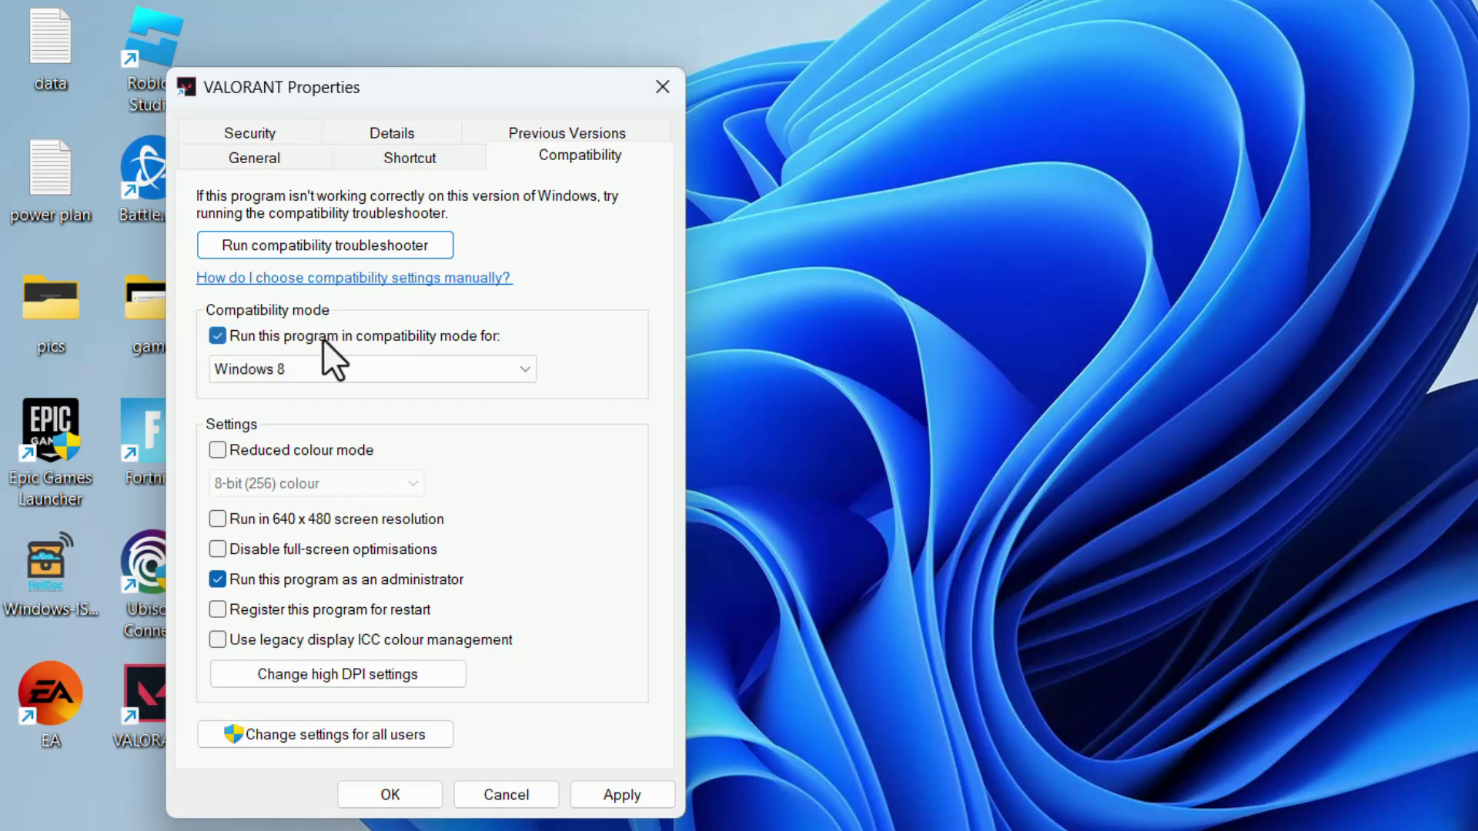
click(327, 365)
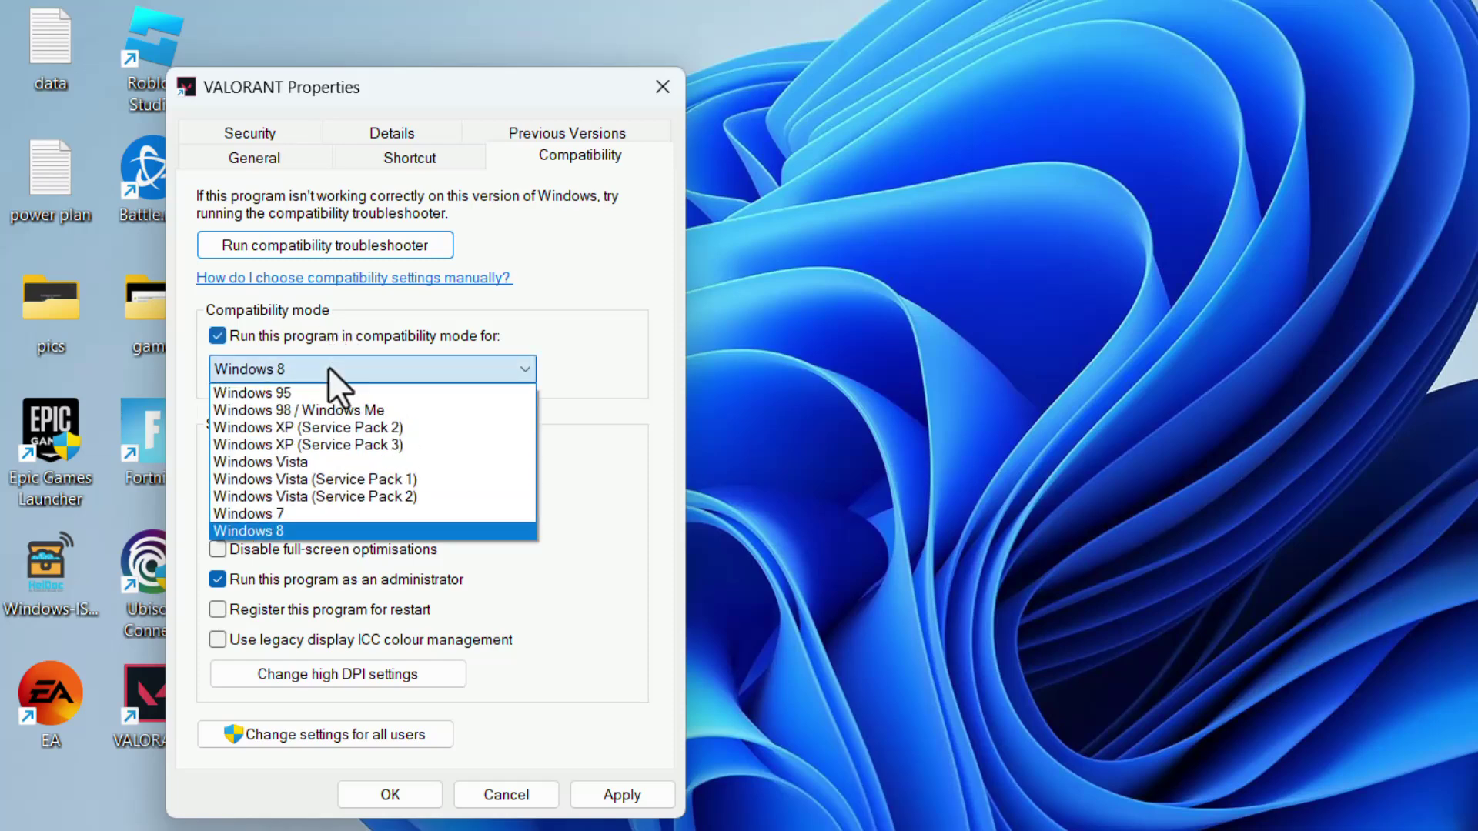
click(265, 531)
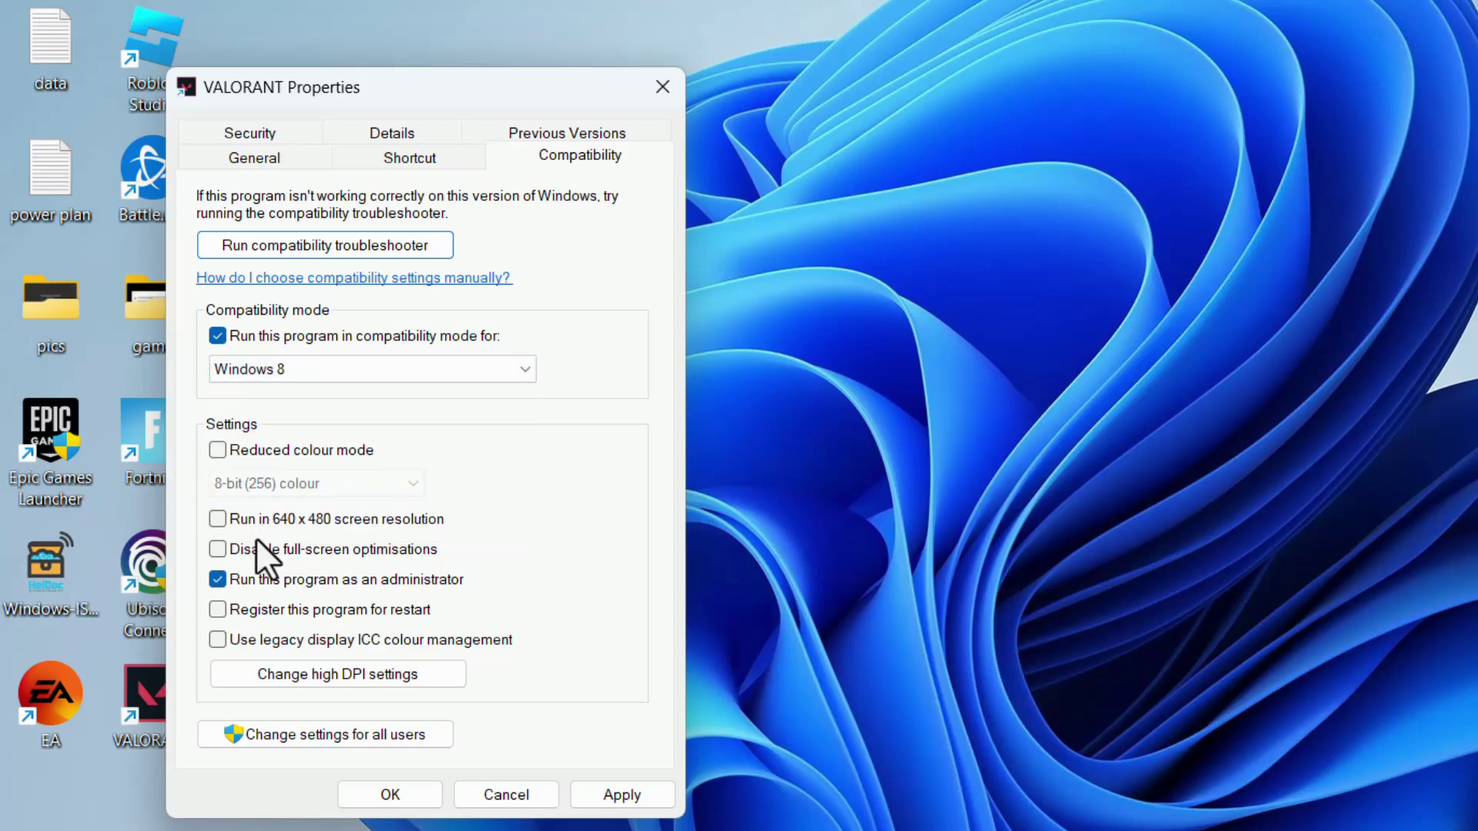
click(627, 797)
click(382, 794)
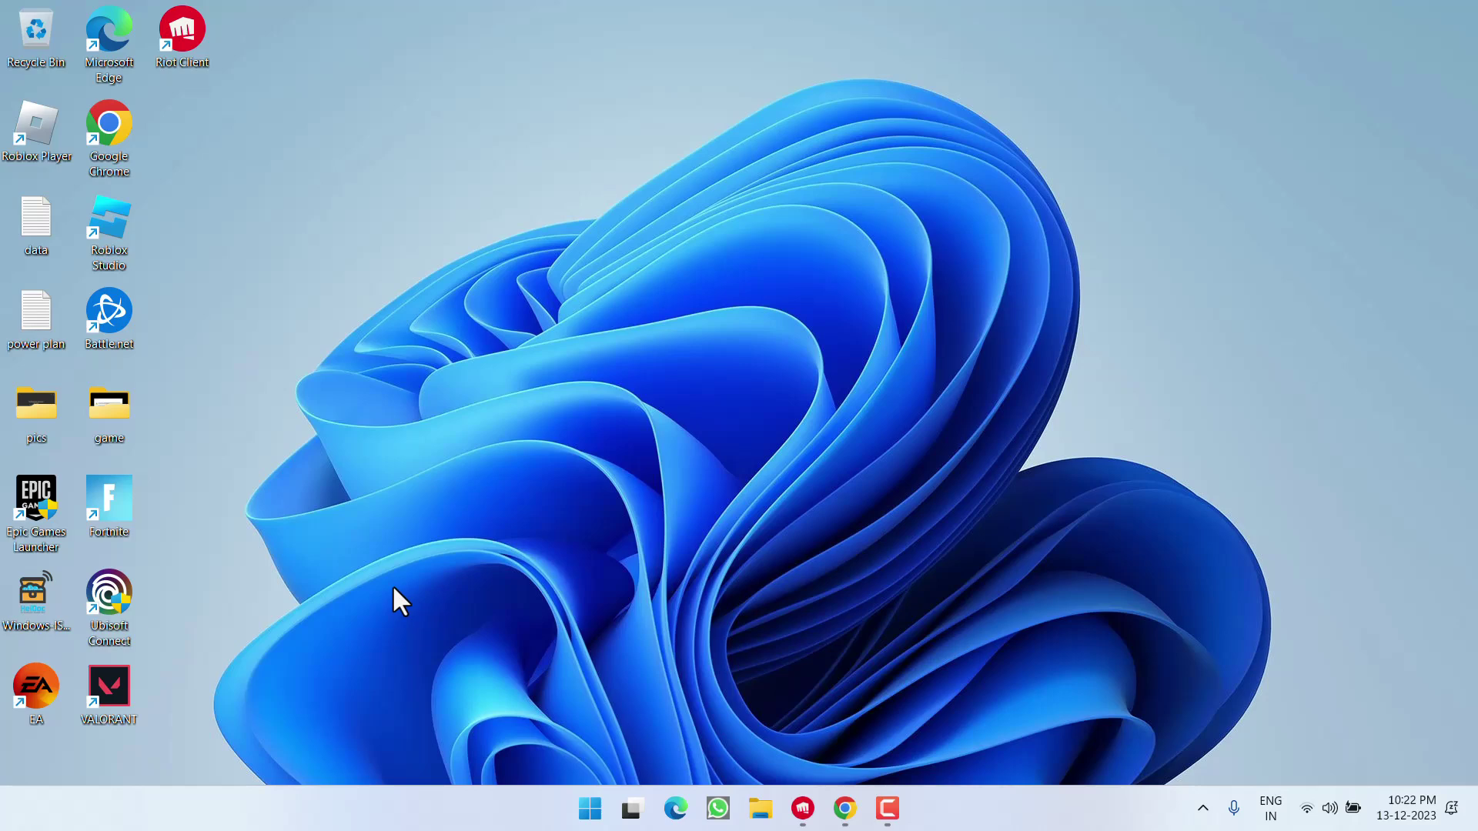
key(super+i)
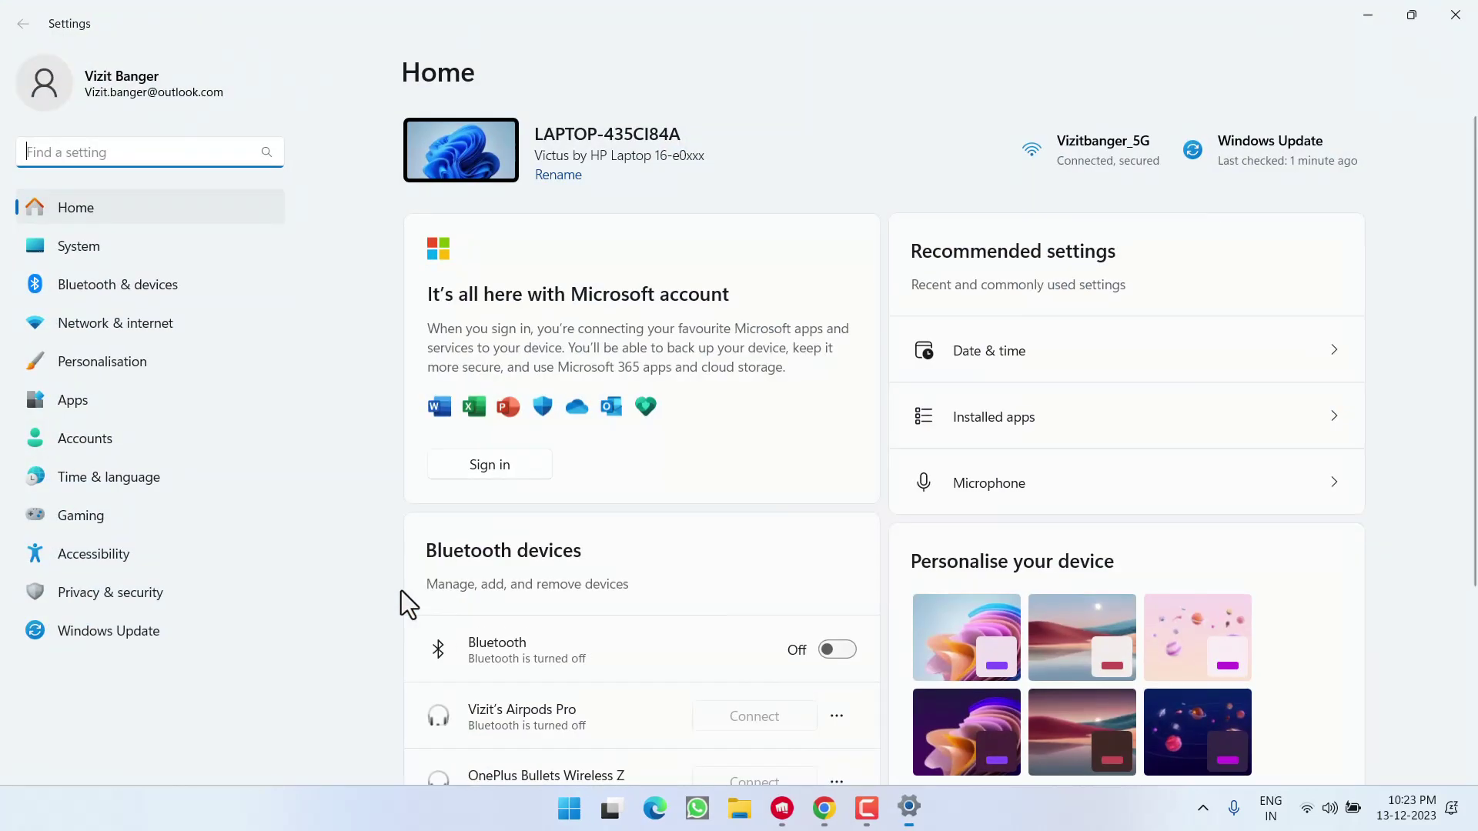
click(160, 640)
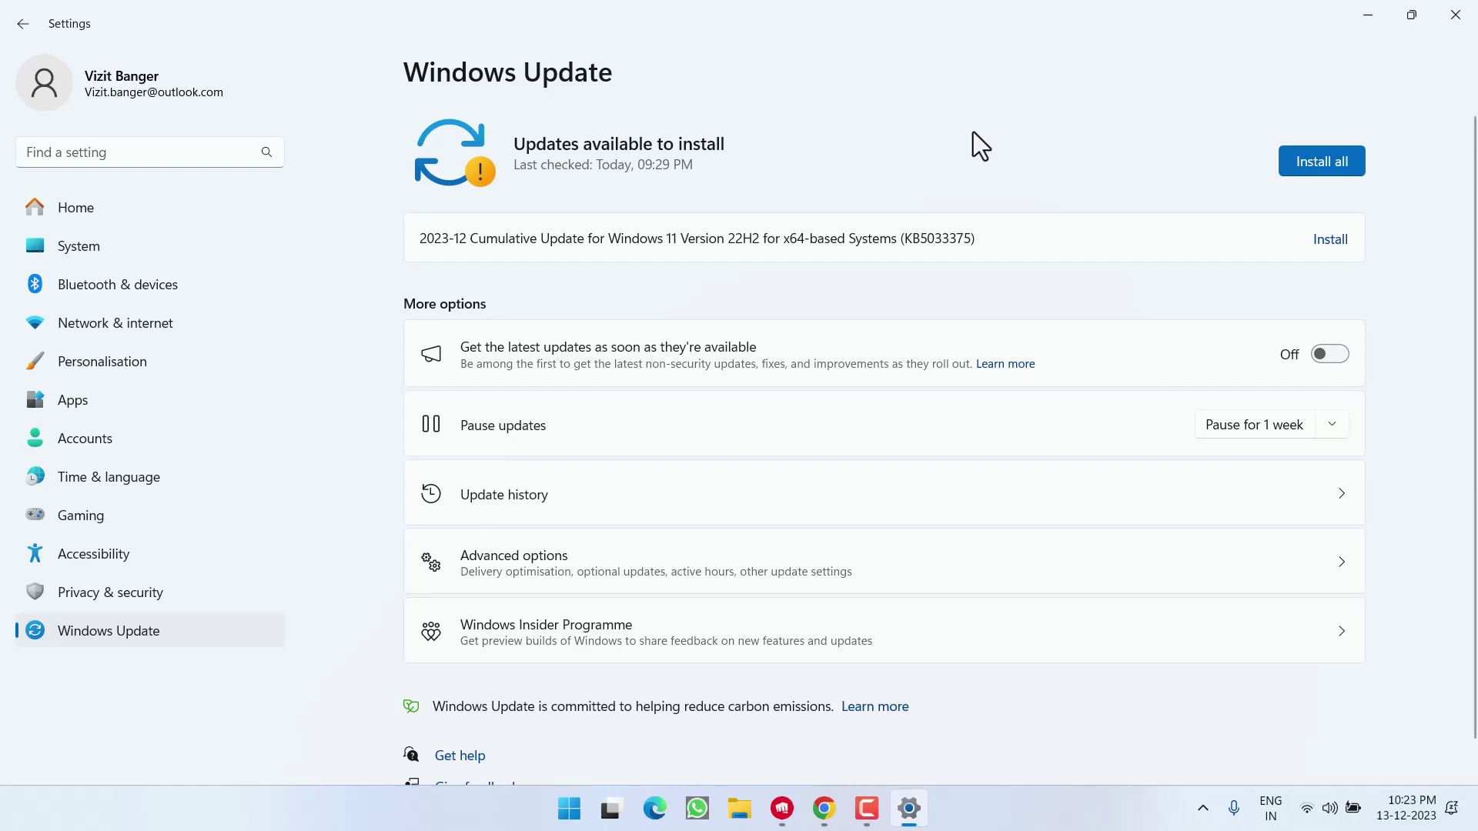
click(1455, 14)
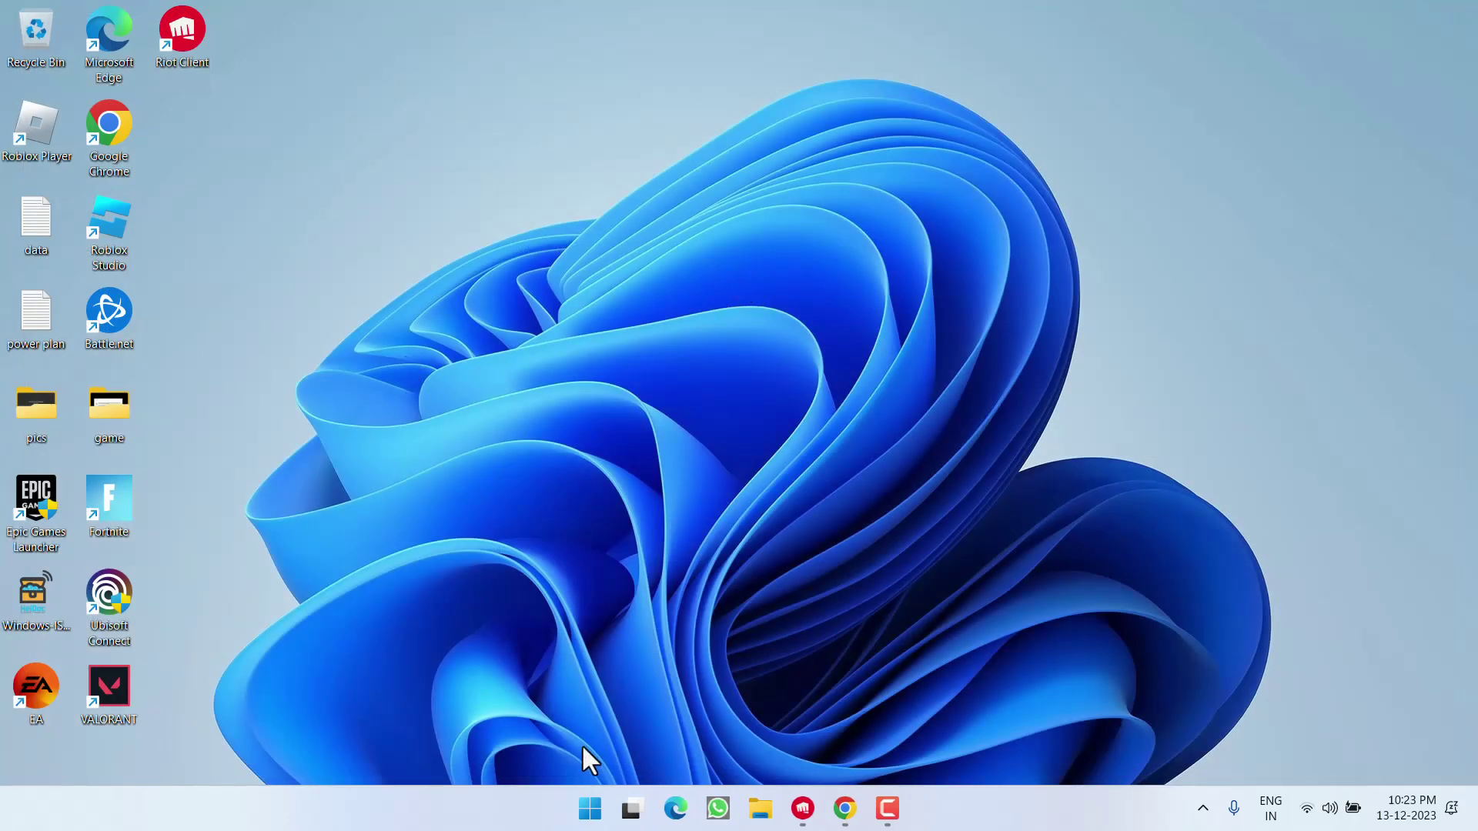
right_click(593, 809)
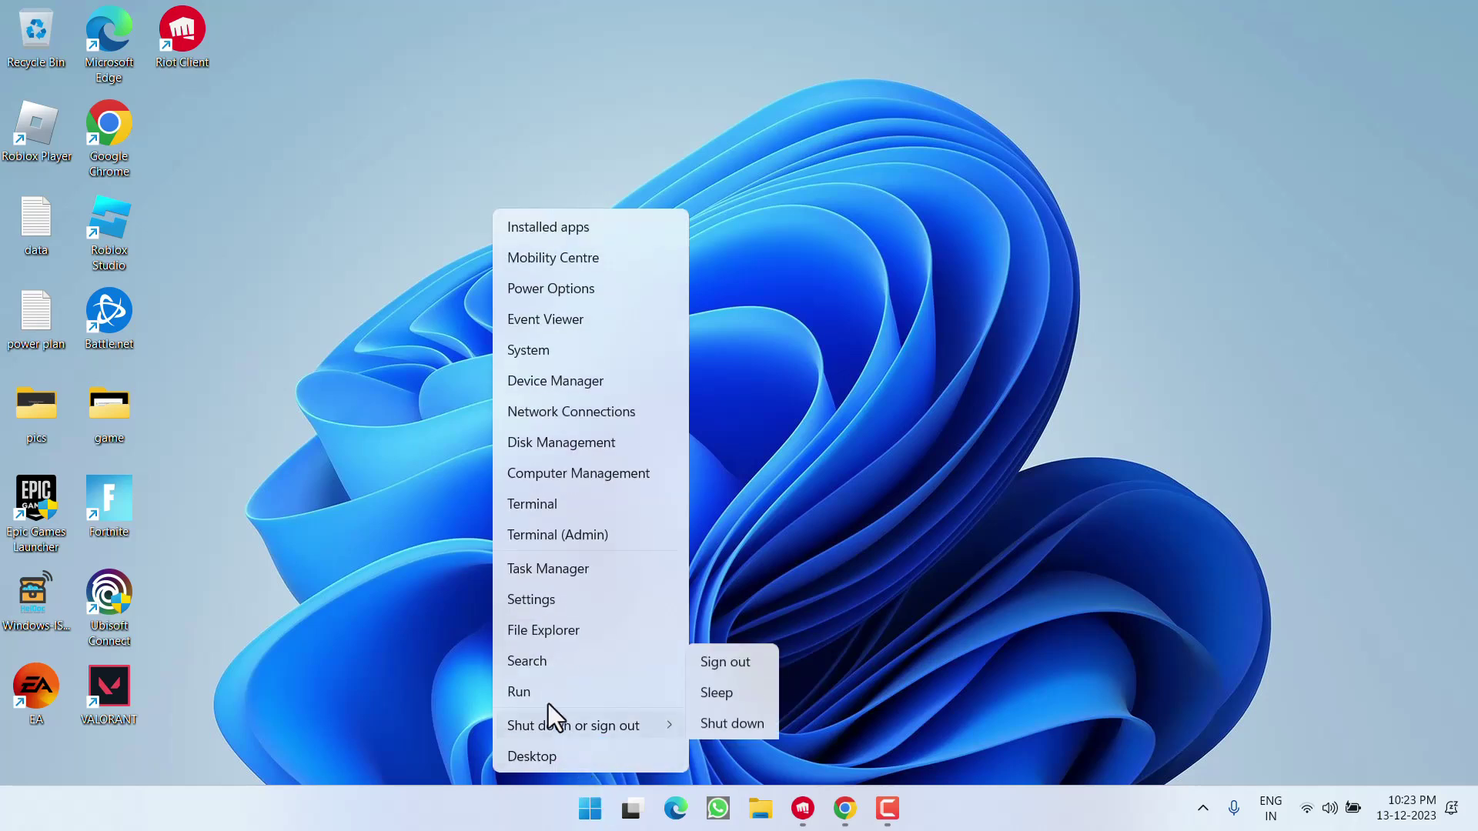
click(539, 692)
text(winver)
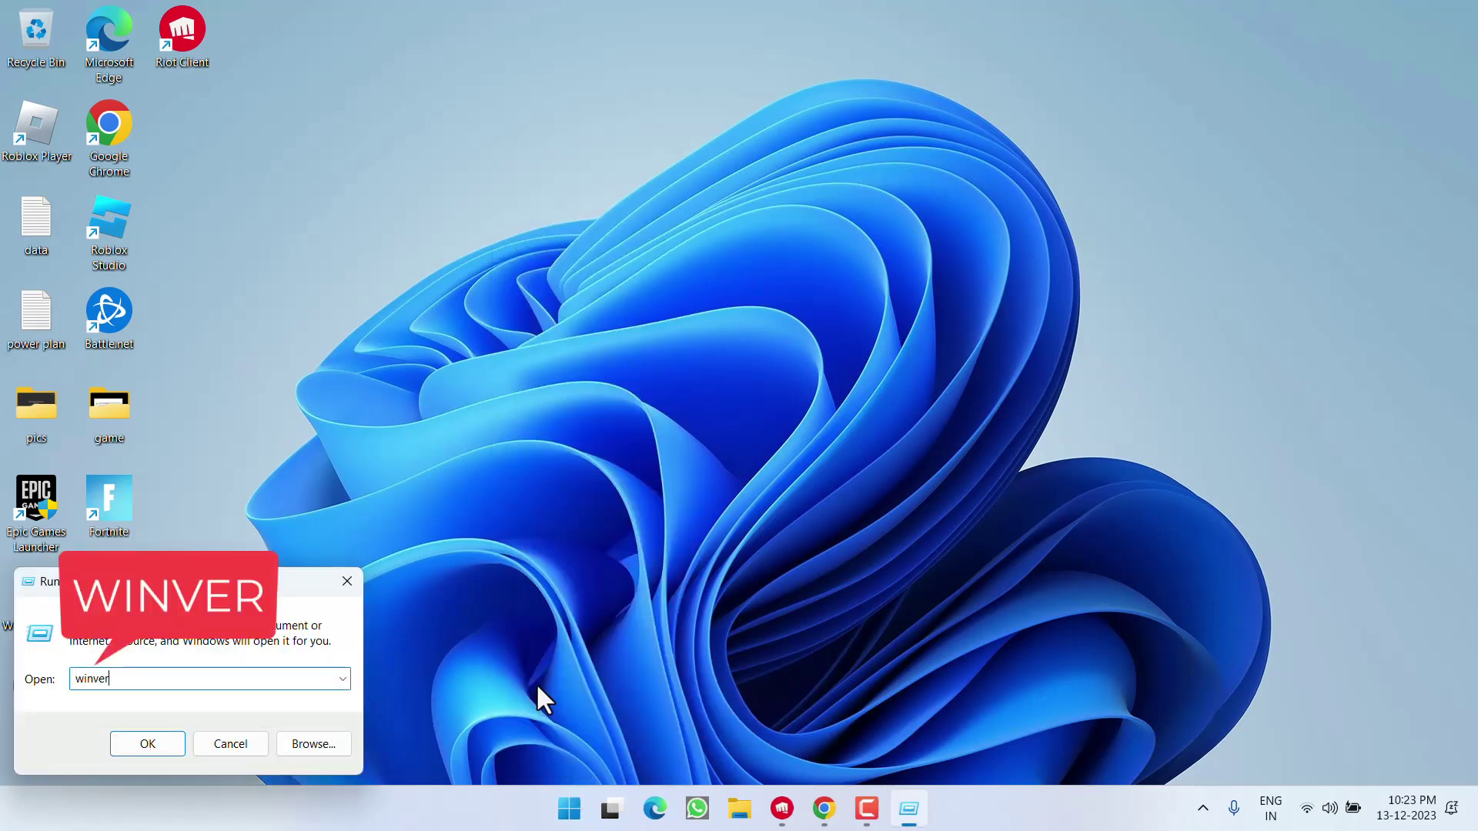
key(Return)
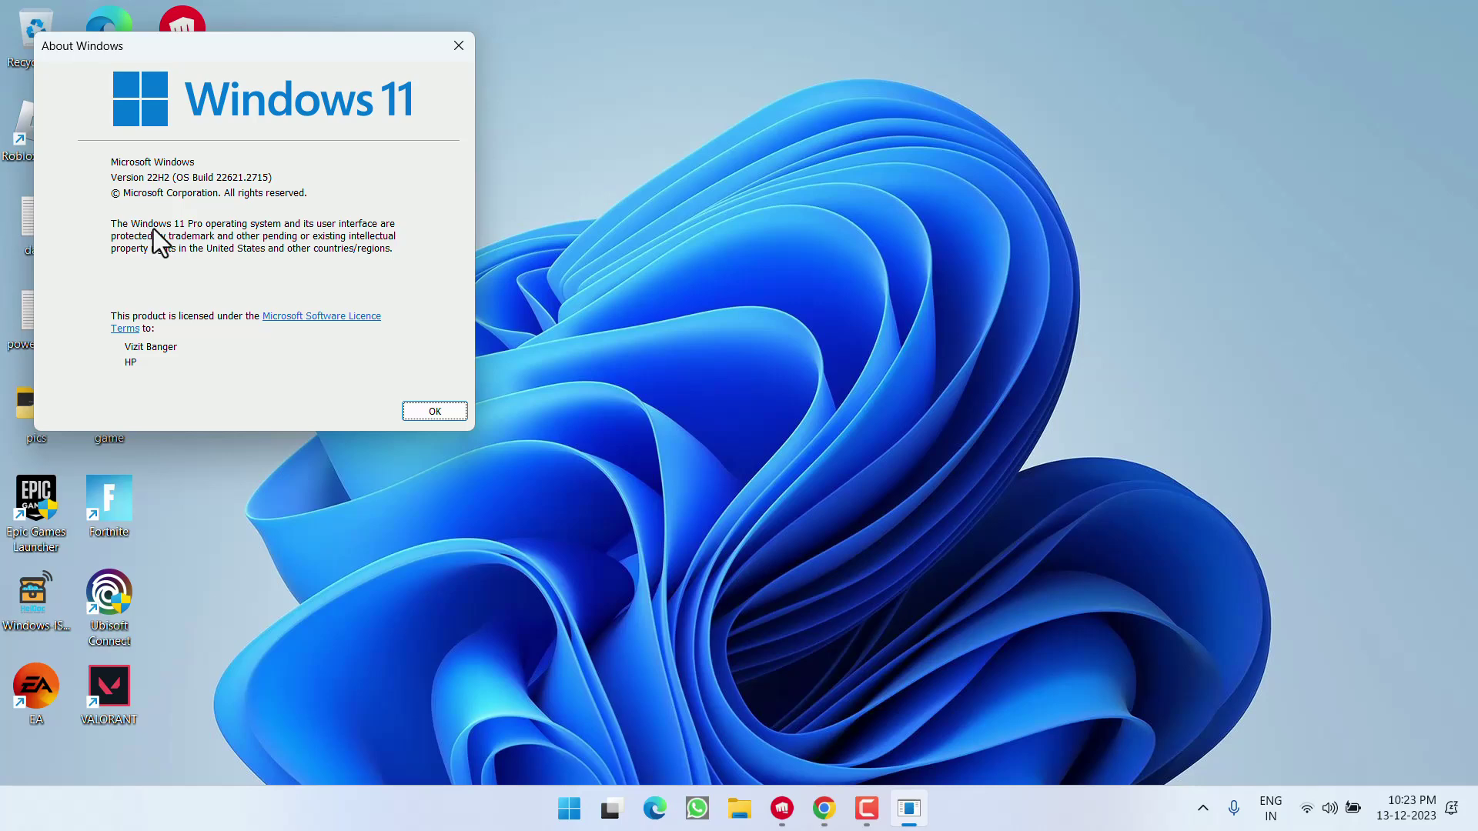
- Close the Windows version box, then download Windows10Upgrade9252.exe from Chrome and launch it
click(443, 412)
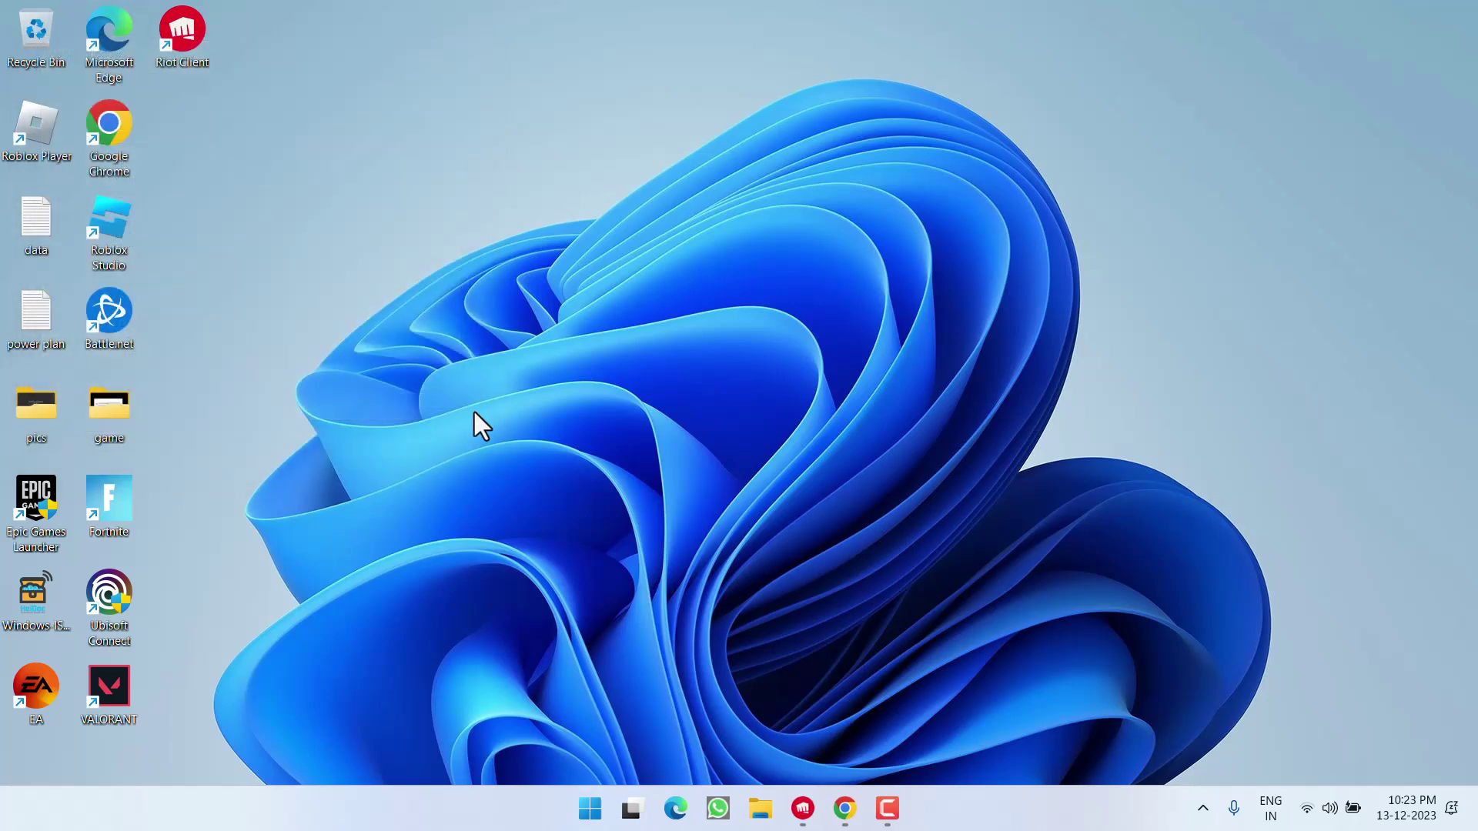
click(844, 807)
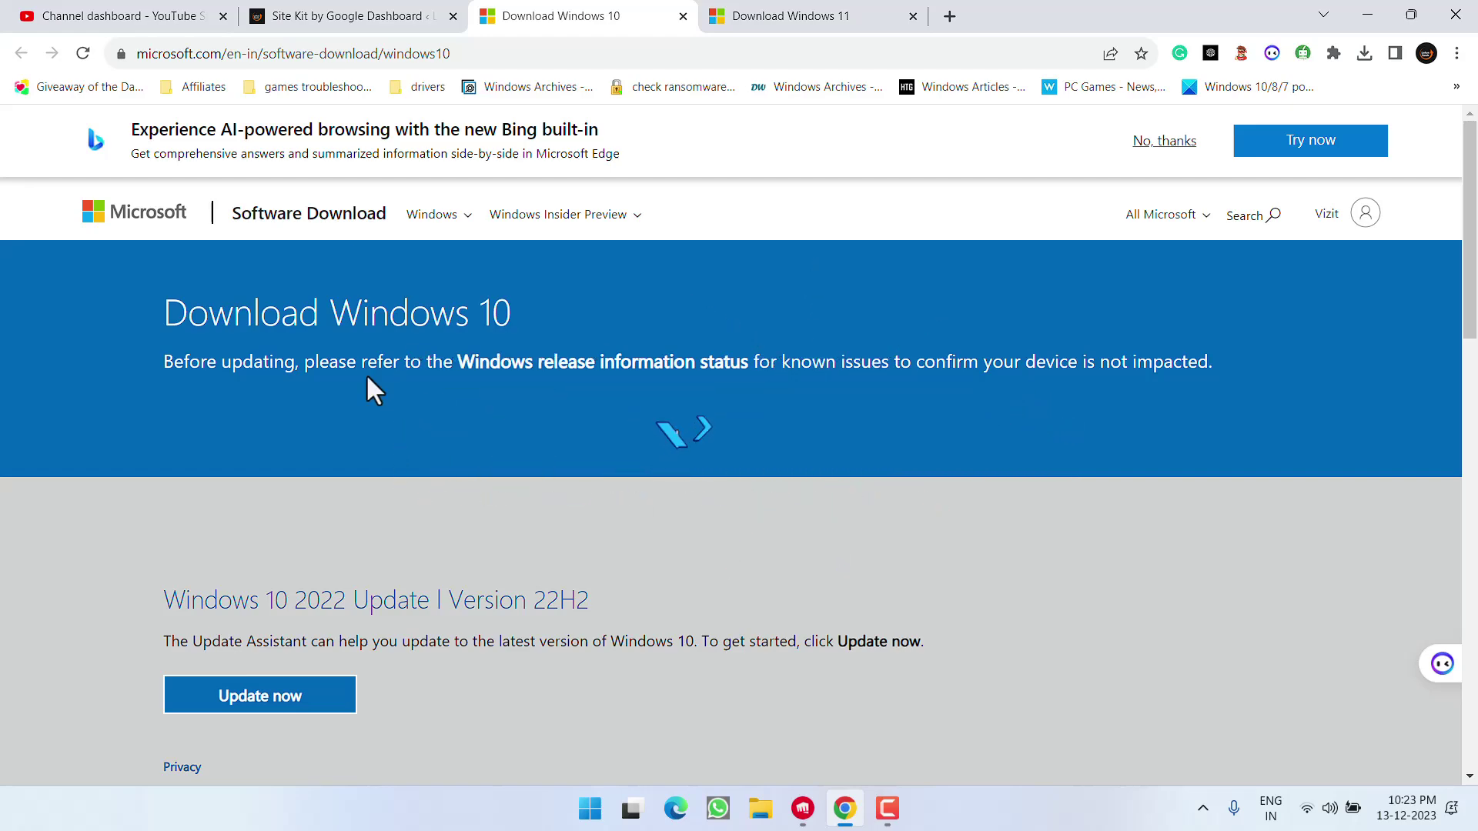
scroll(373, 254, down, 3)
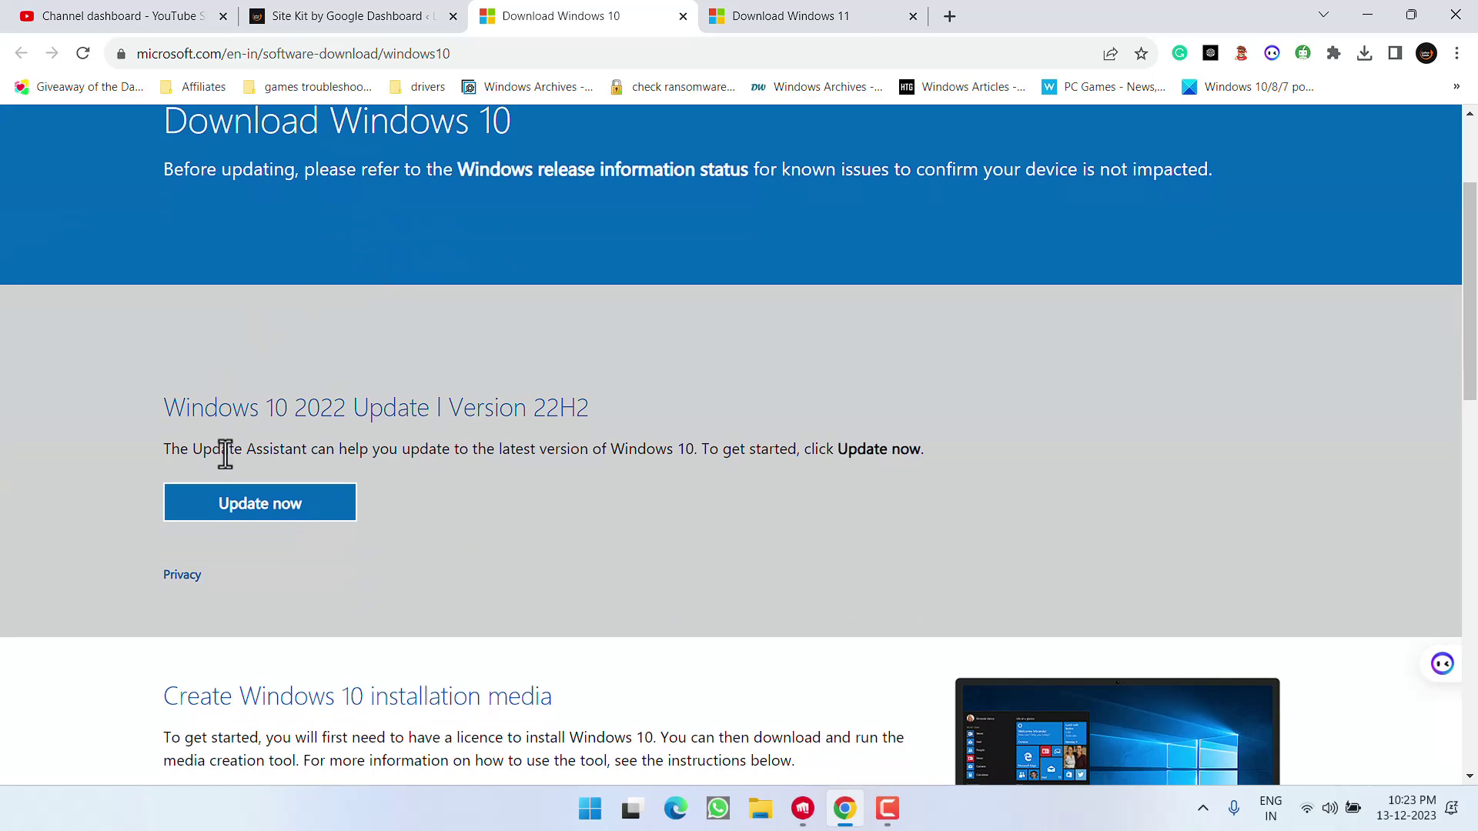
click(276, 521)
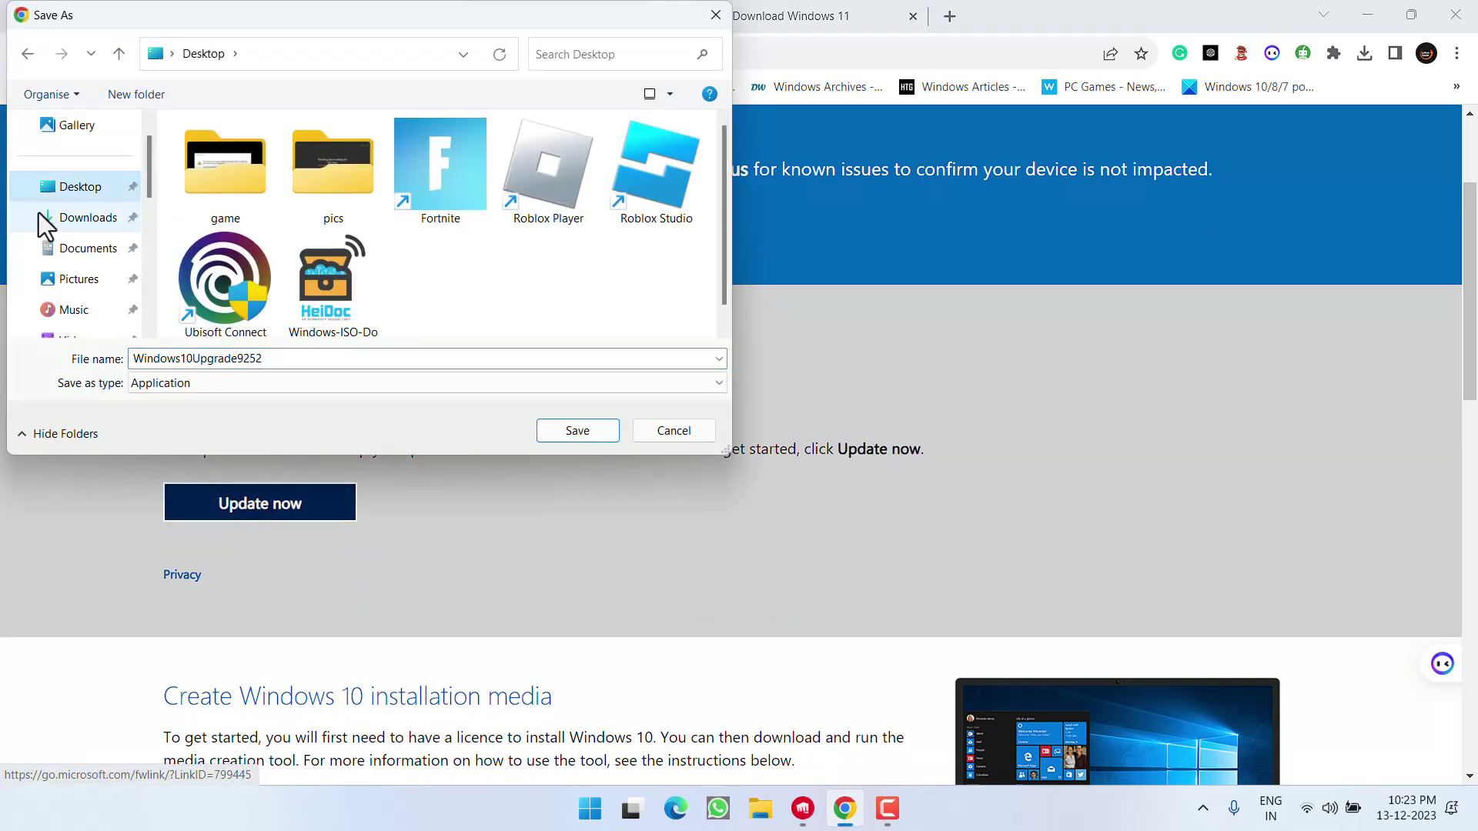
click(552, 428)
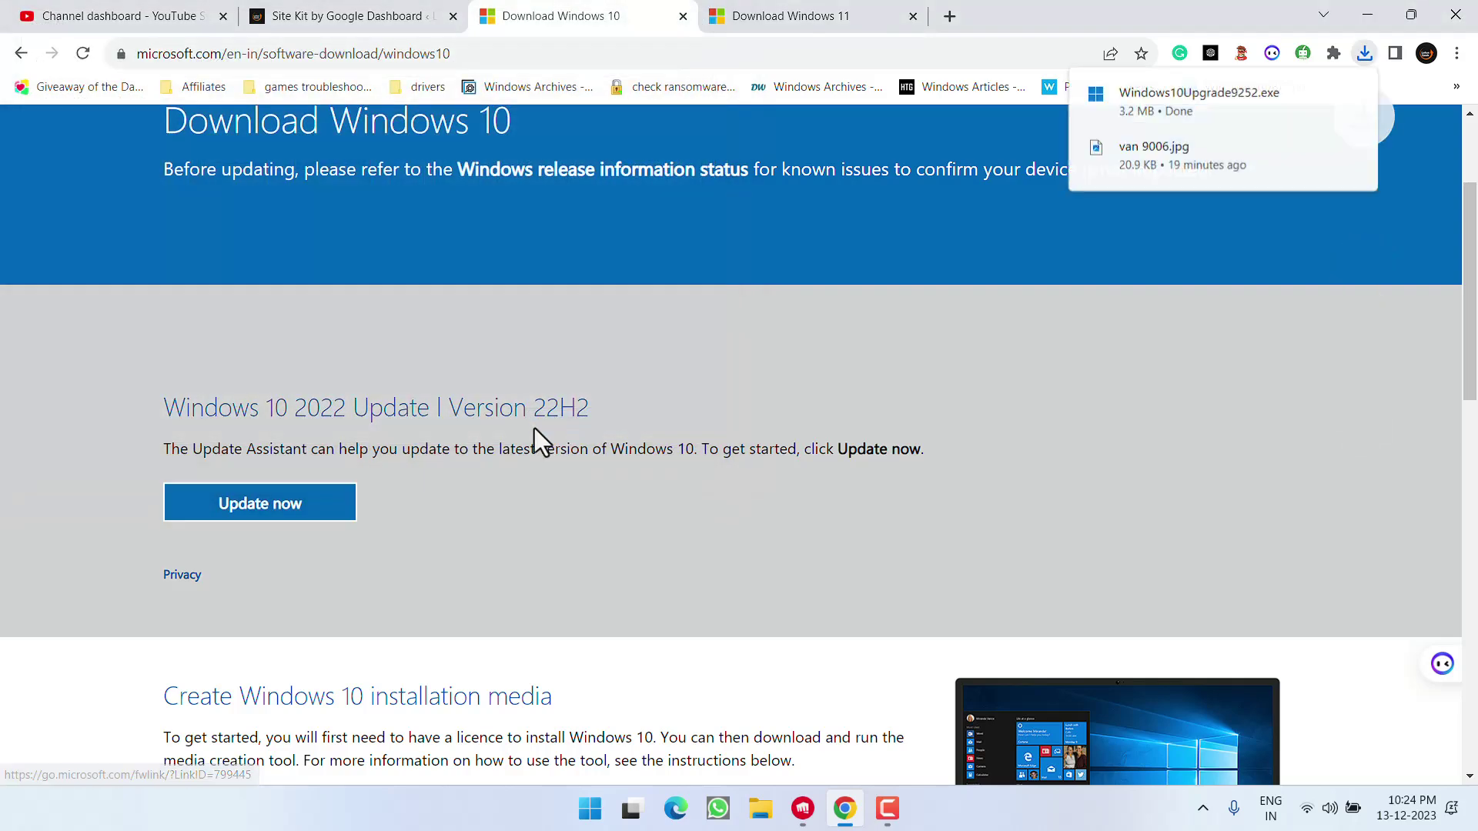
click(1197, 110)
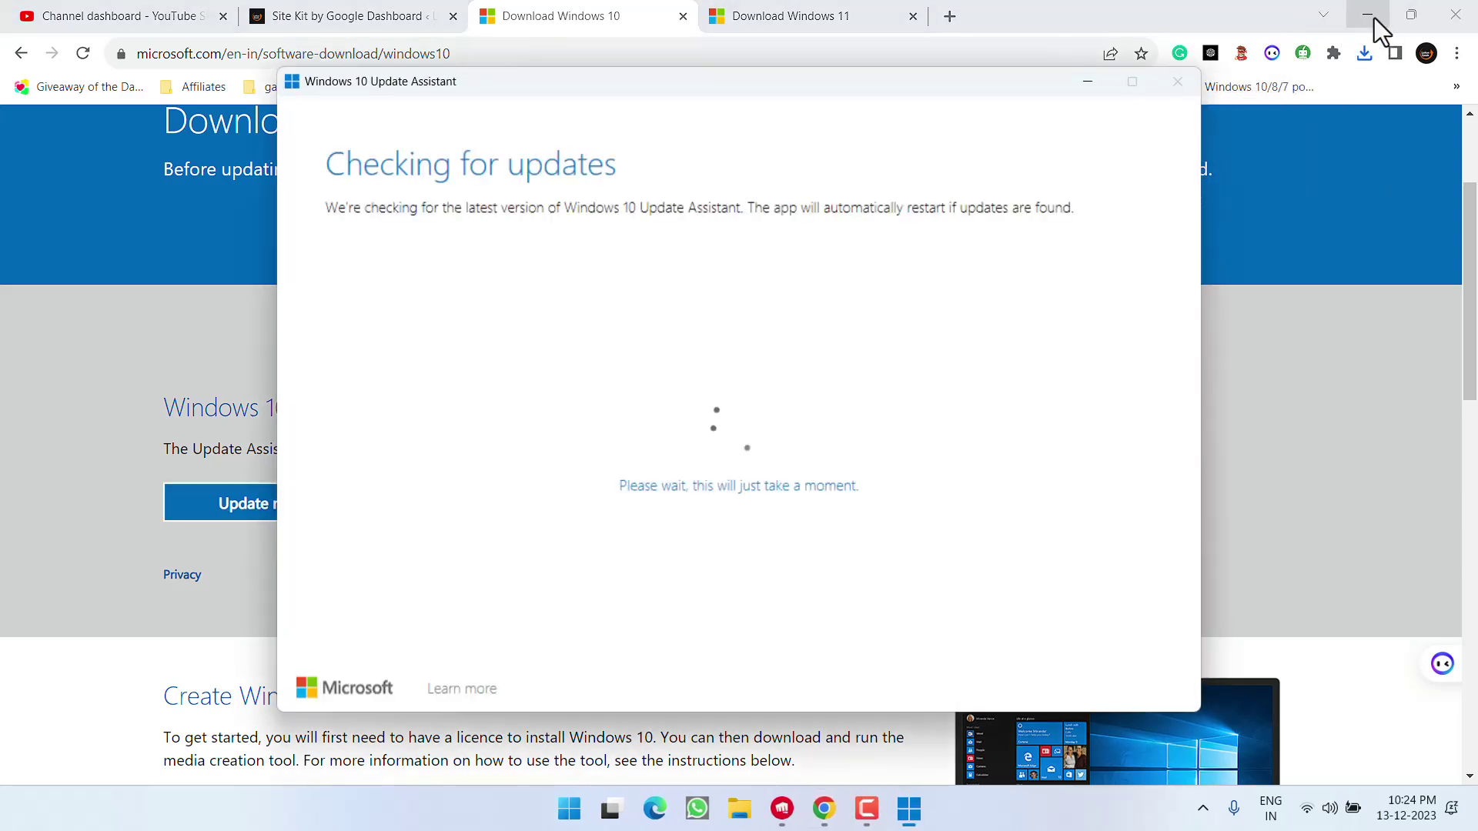
click(1374, 17)
- Read the 'only works on Windows 10 devices' message and close the Update Assistant with Alt+F4
click(1374, 17)
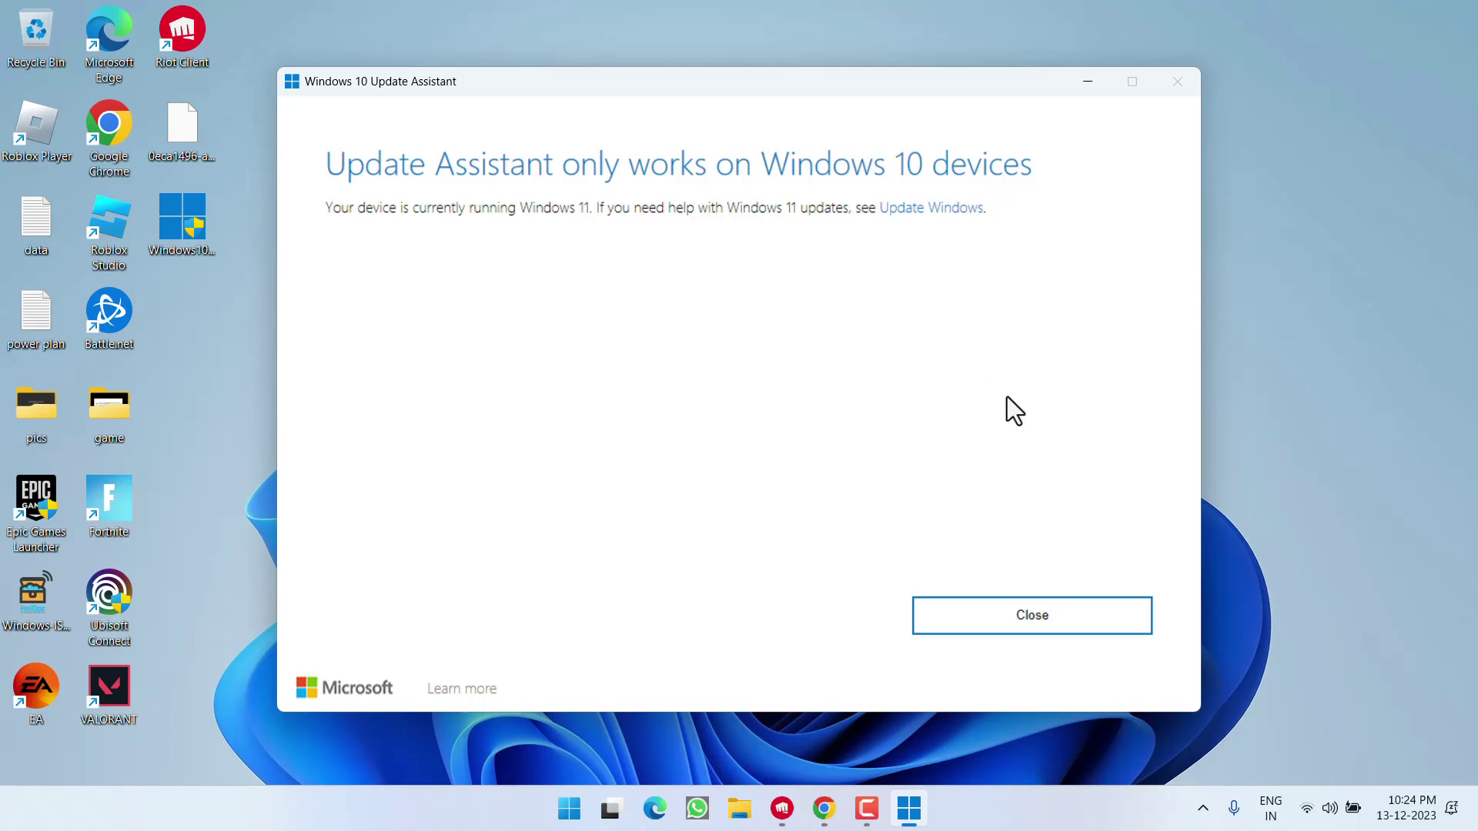
key(alt+F4)
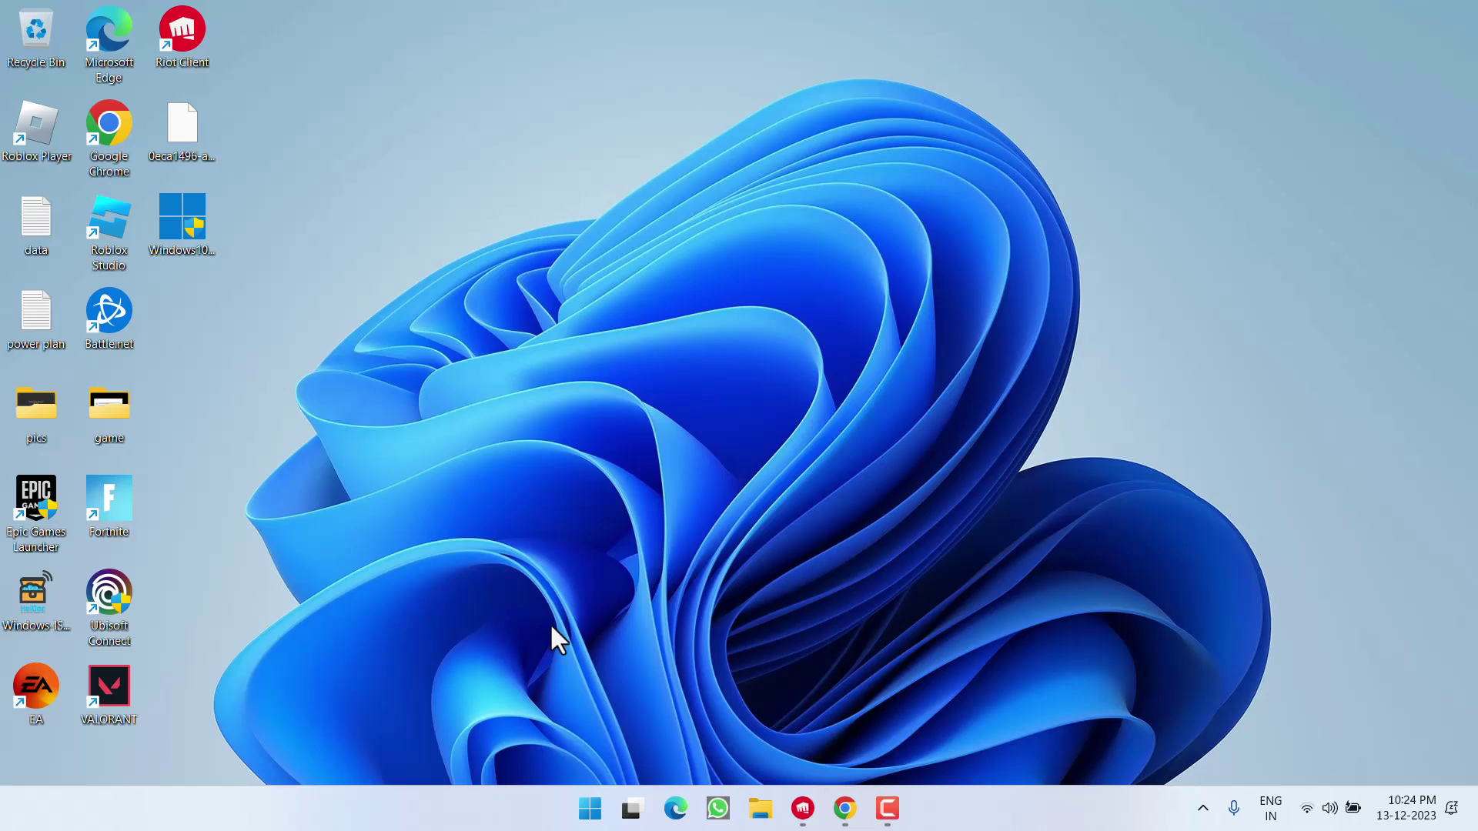
- Run 'bcdedit /set hypervisorlaunchtype off' in a Command Prompt started as administrator
click(590, 809)
text(cm)
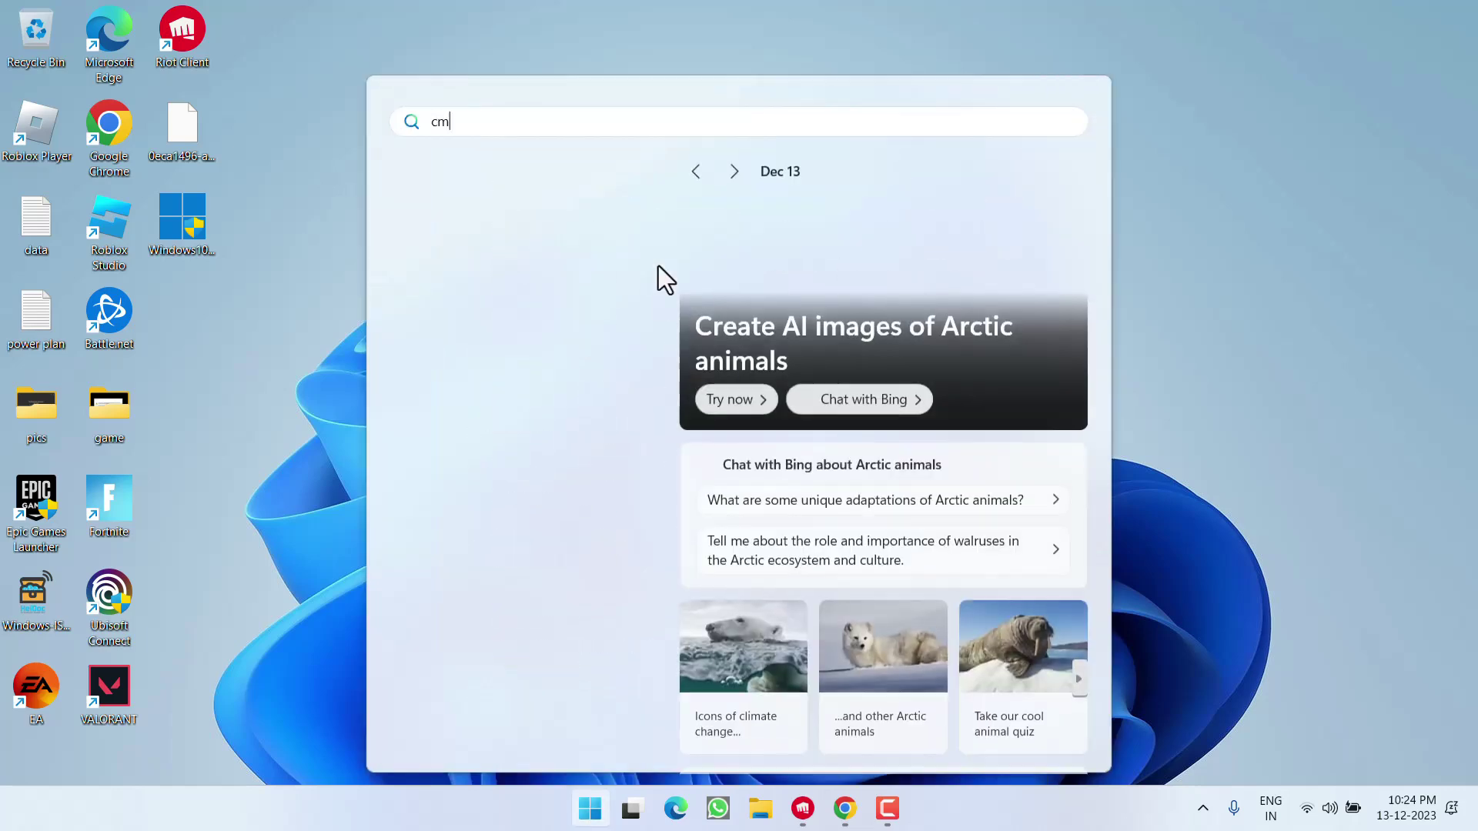
text(d)
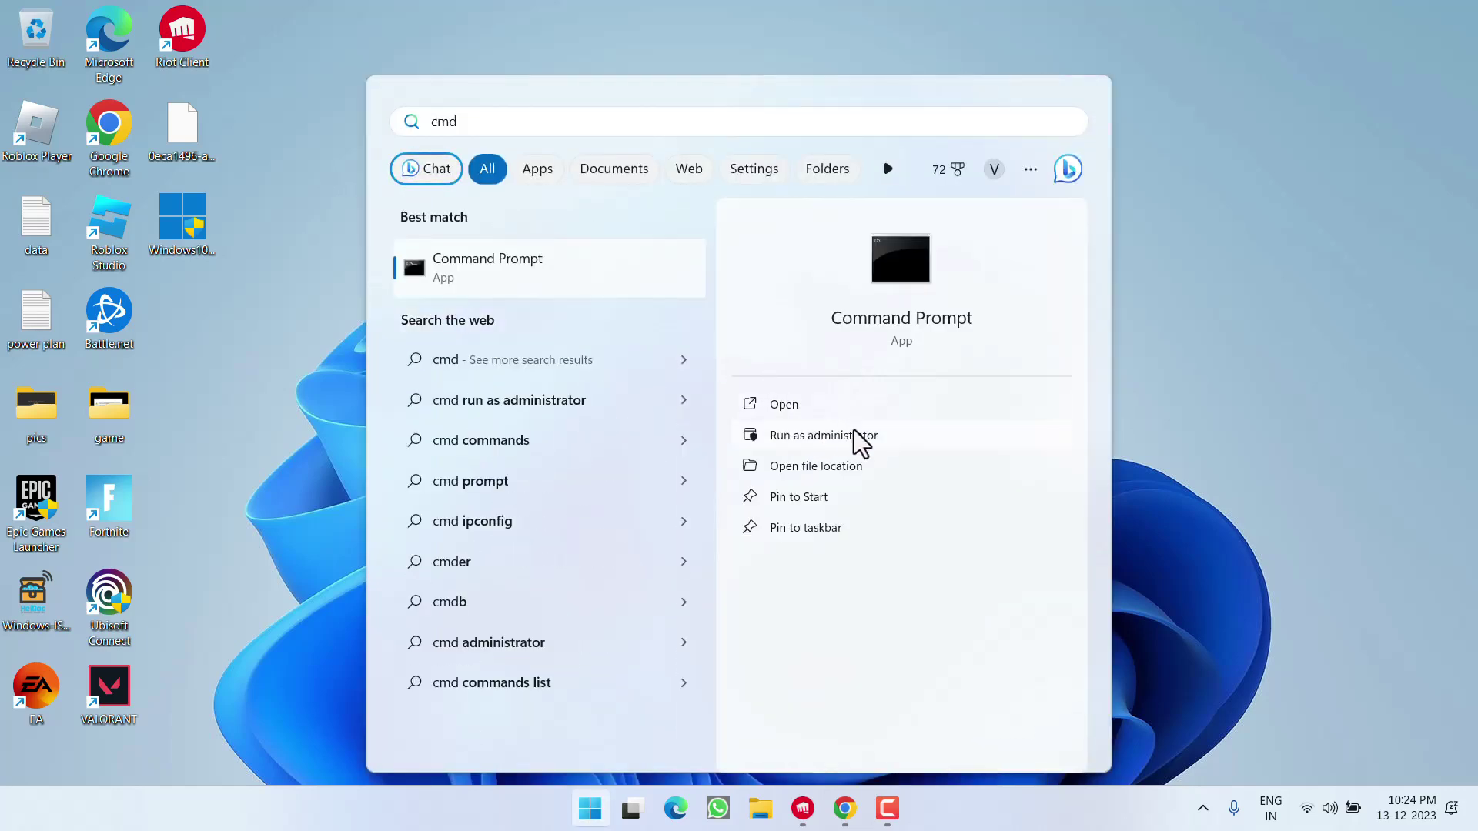
click(855, 433)
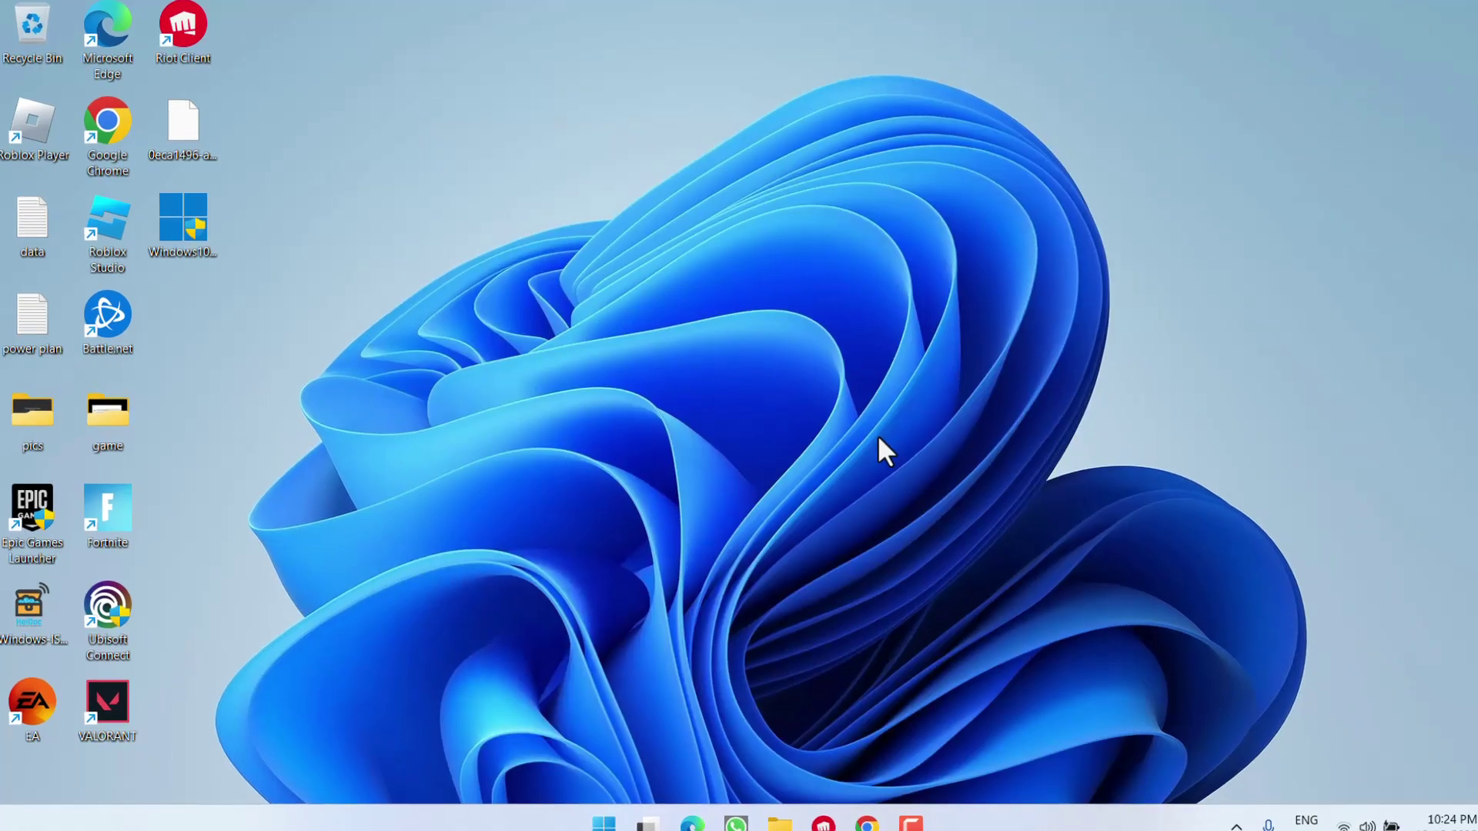
text(bcd)
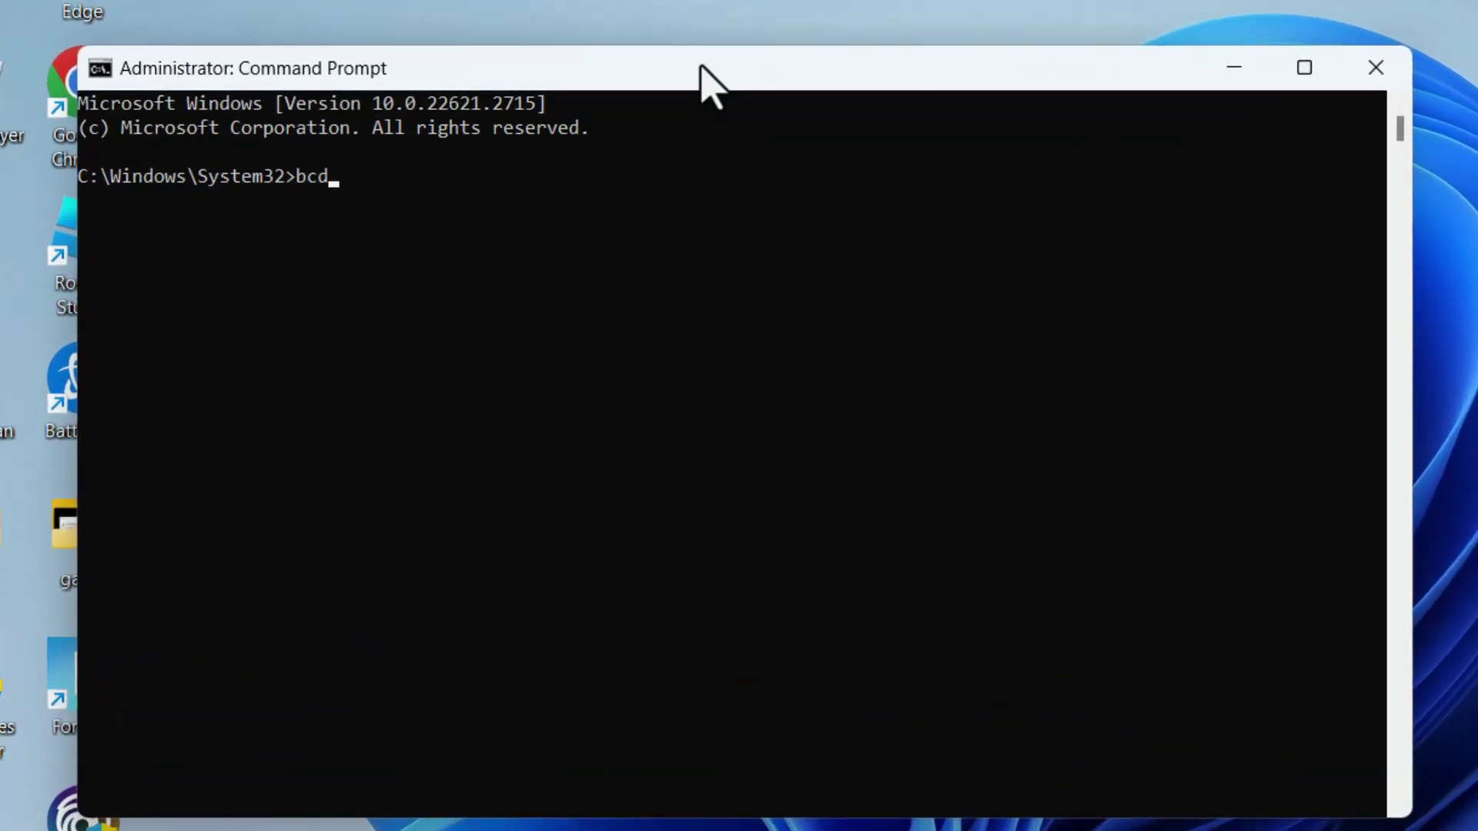
text(edit /set hyperviso)
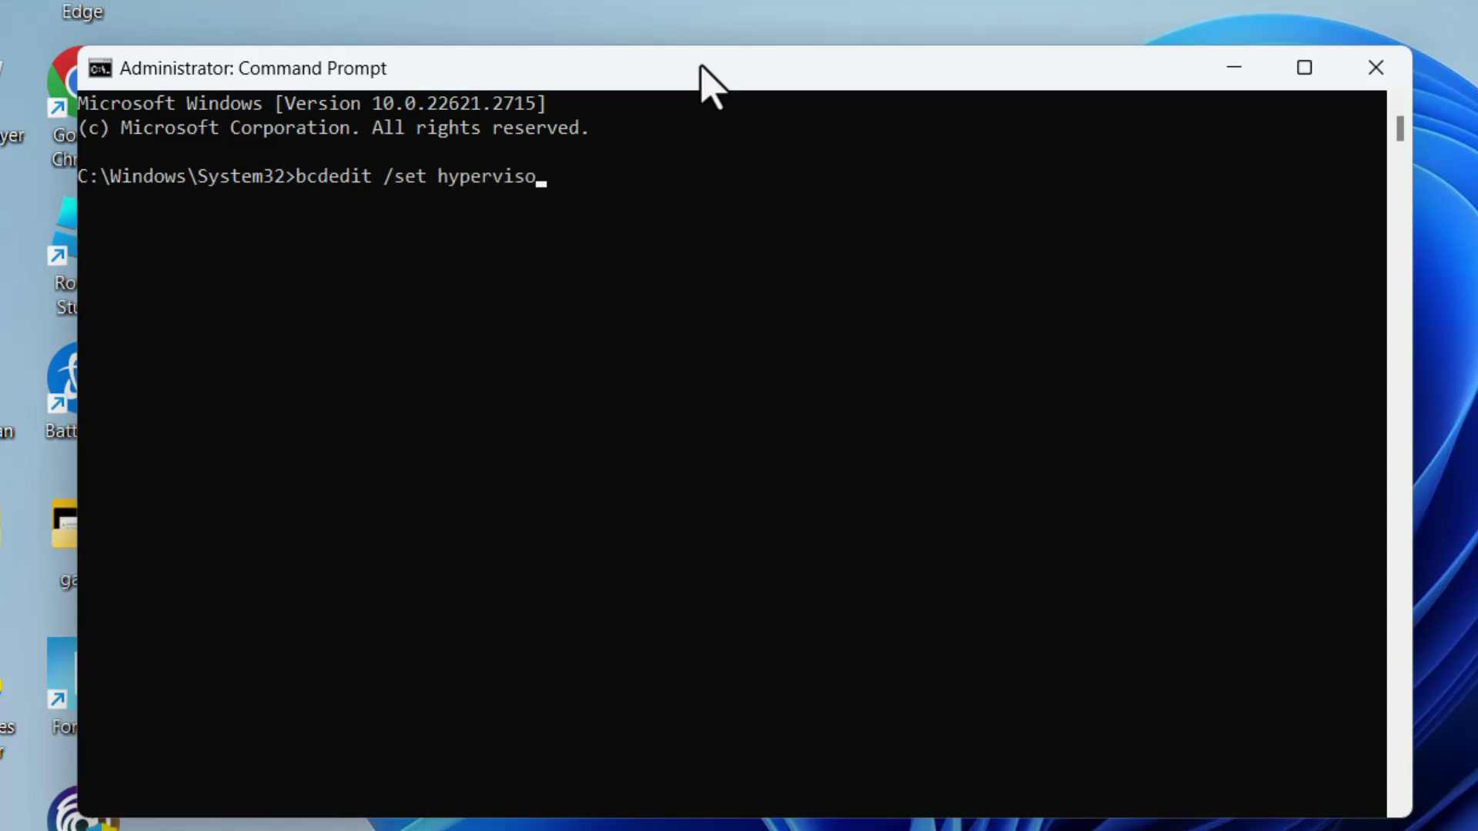
text(rlaunchtype)
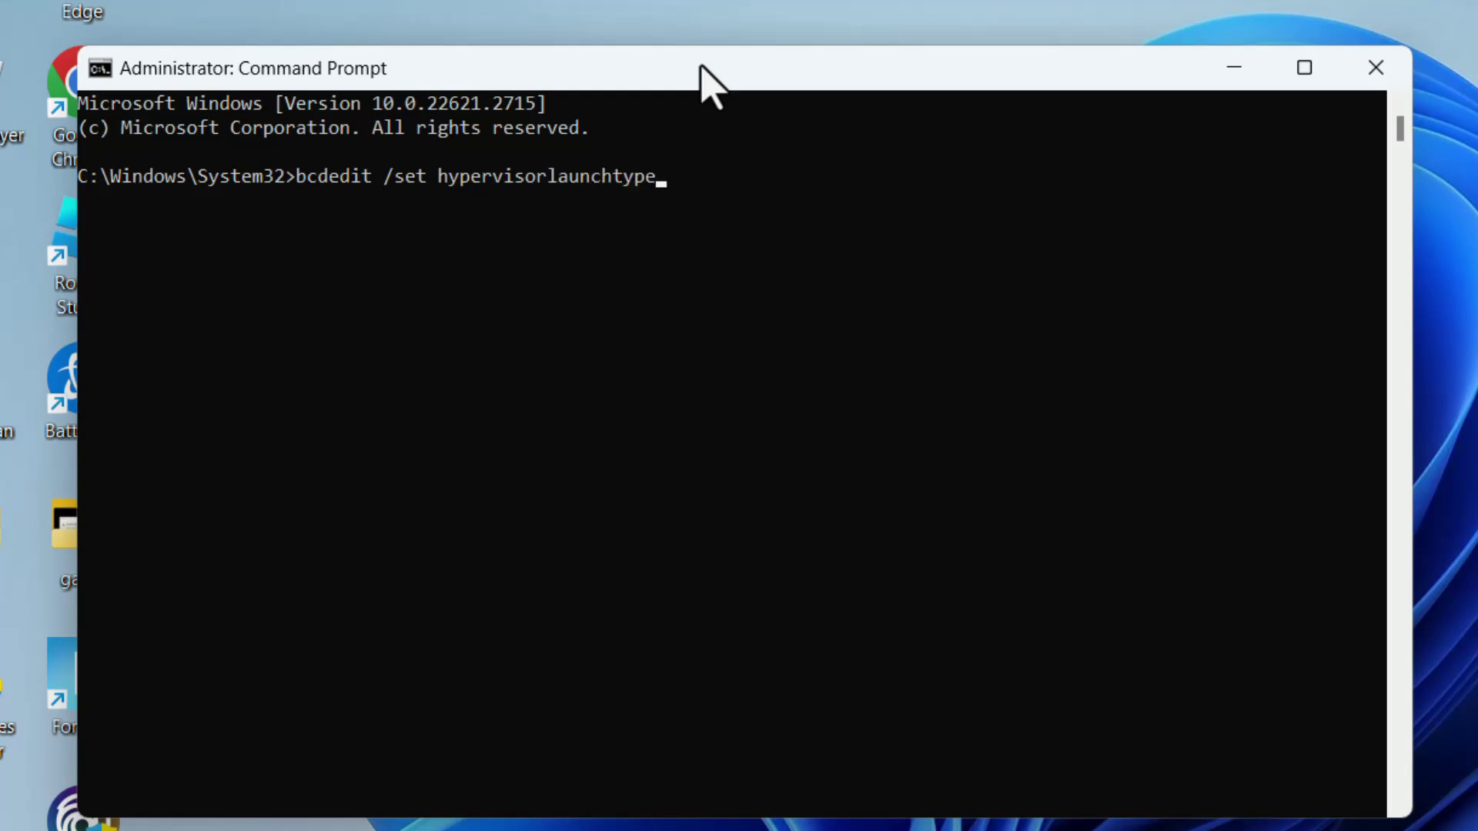
text( off)
key(Return)
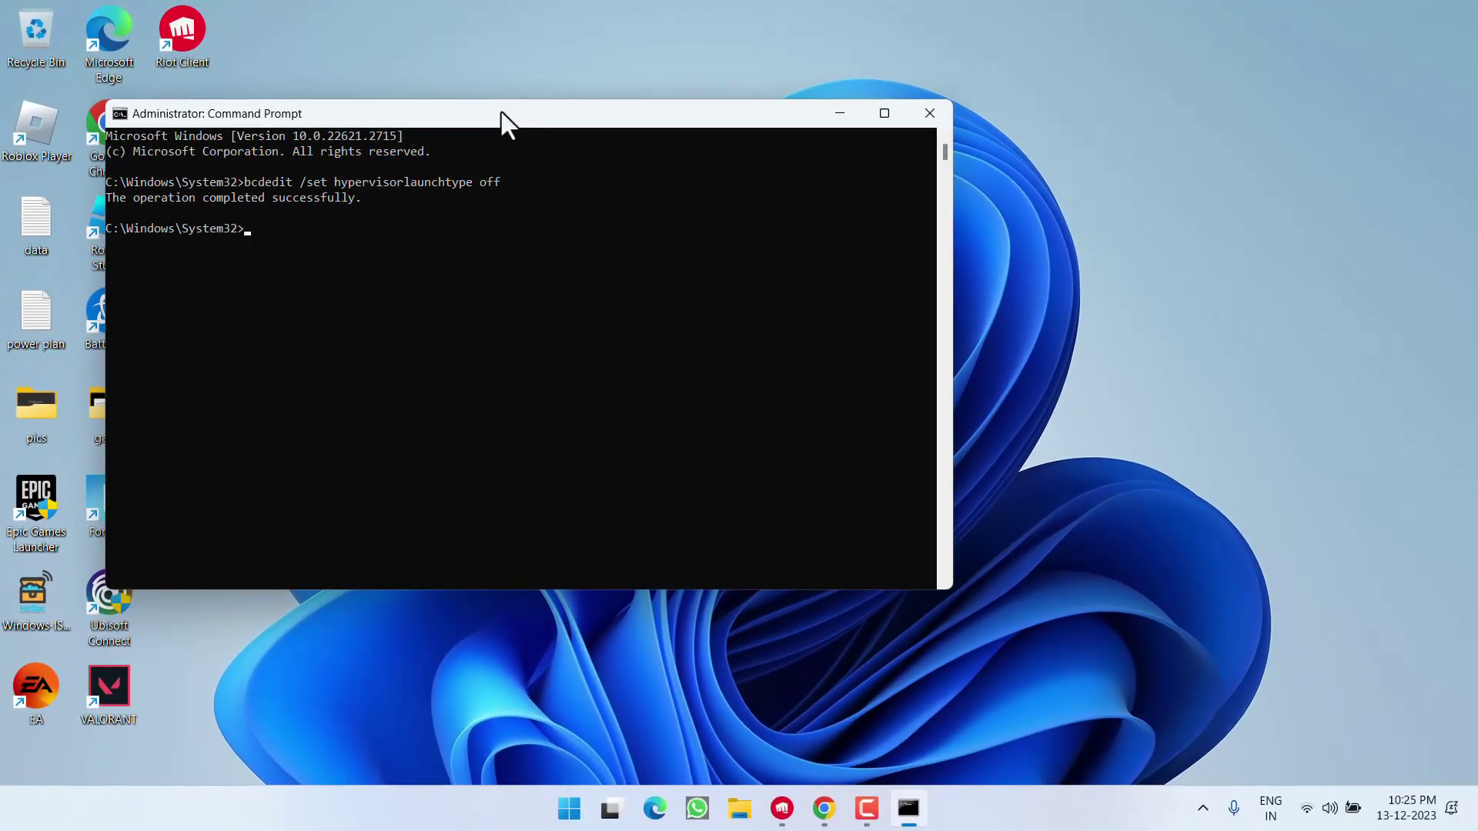
- Close Command Prompt and open Windows Security from the Start search
click(930, 113)
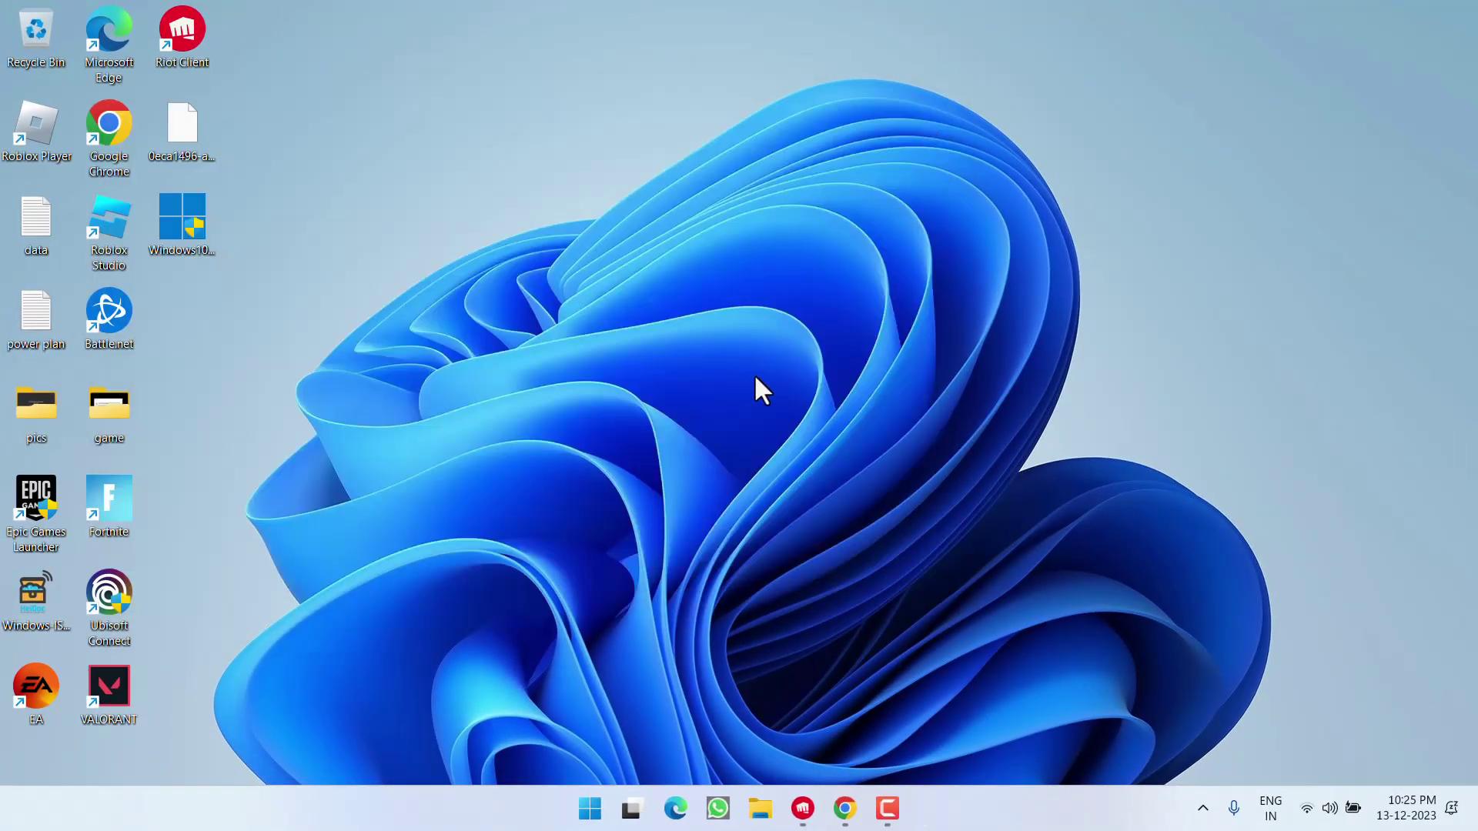
key(super)
text(windows)
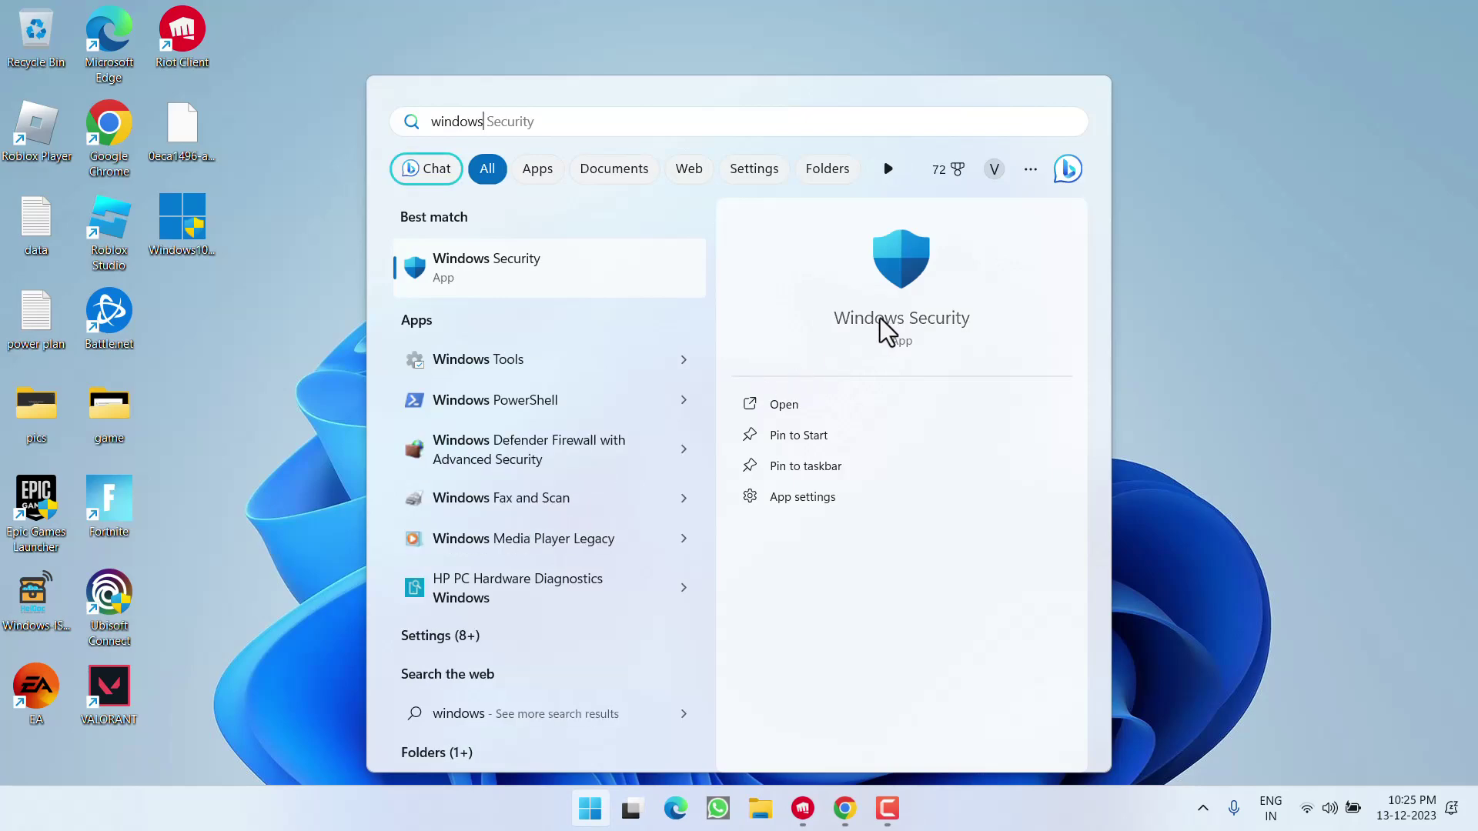
click(913, 298)
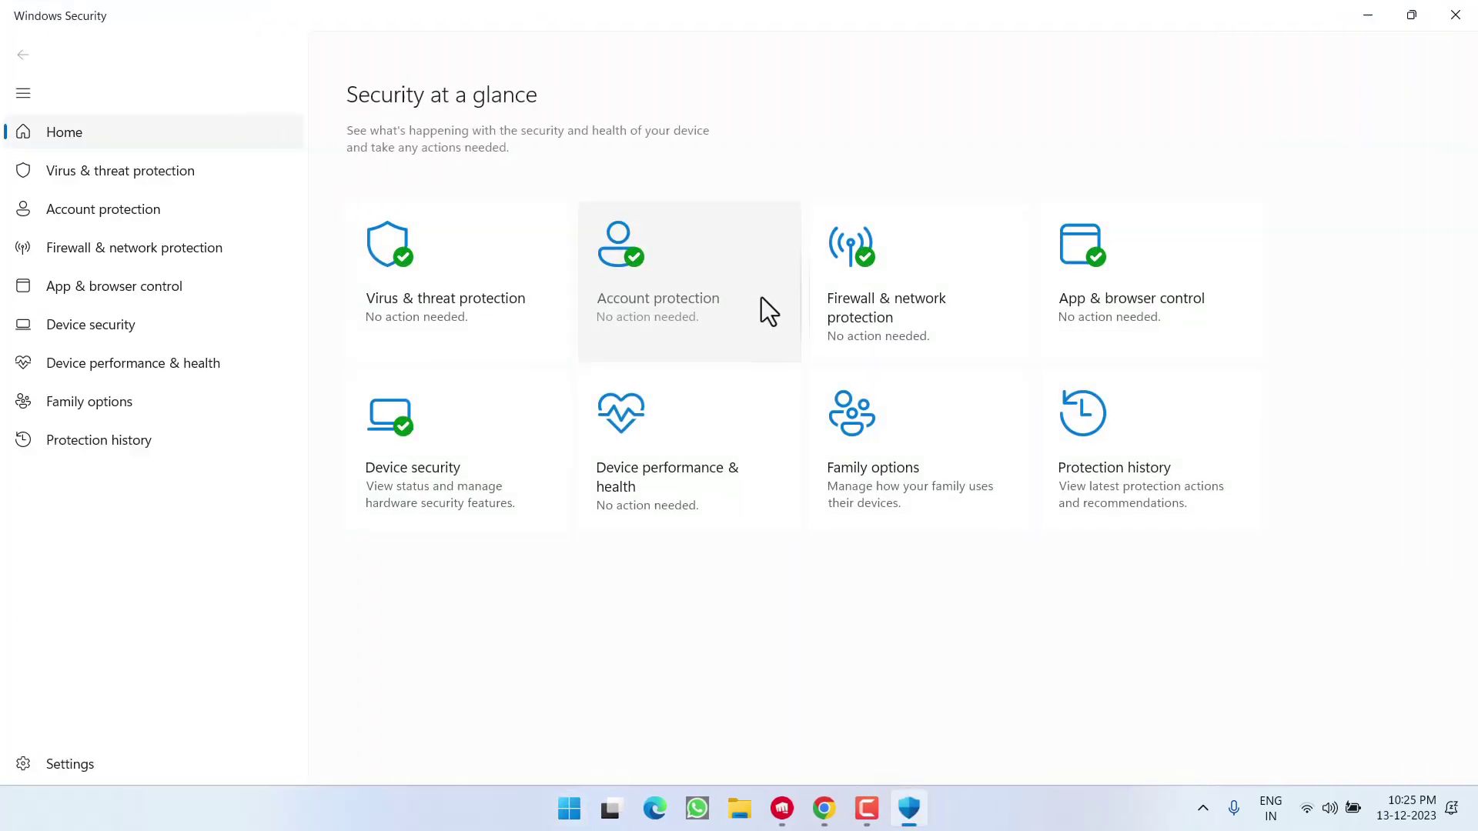
- Turn Memory integrity off under Device security > Core isolation, then minimize Windows Security
click(445, 492)
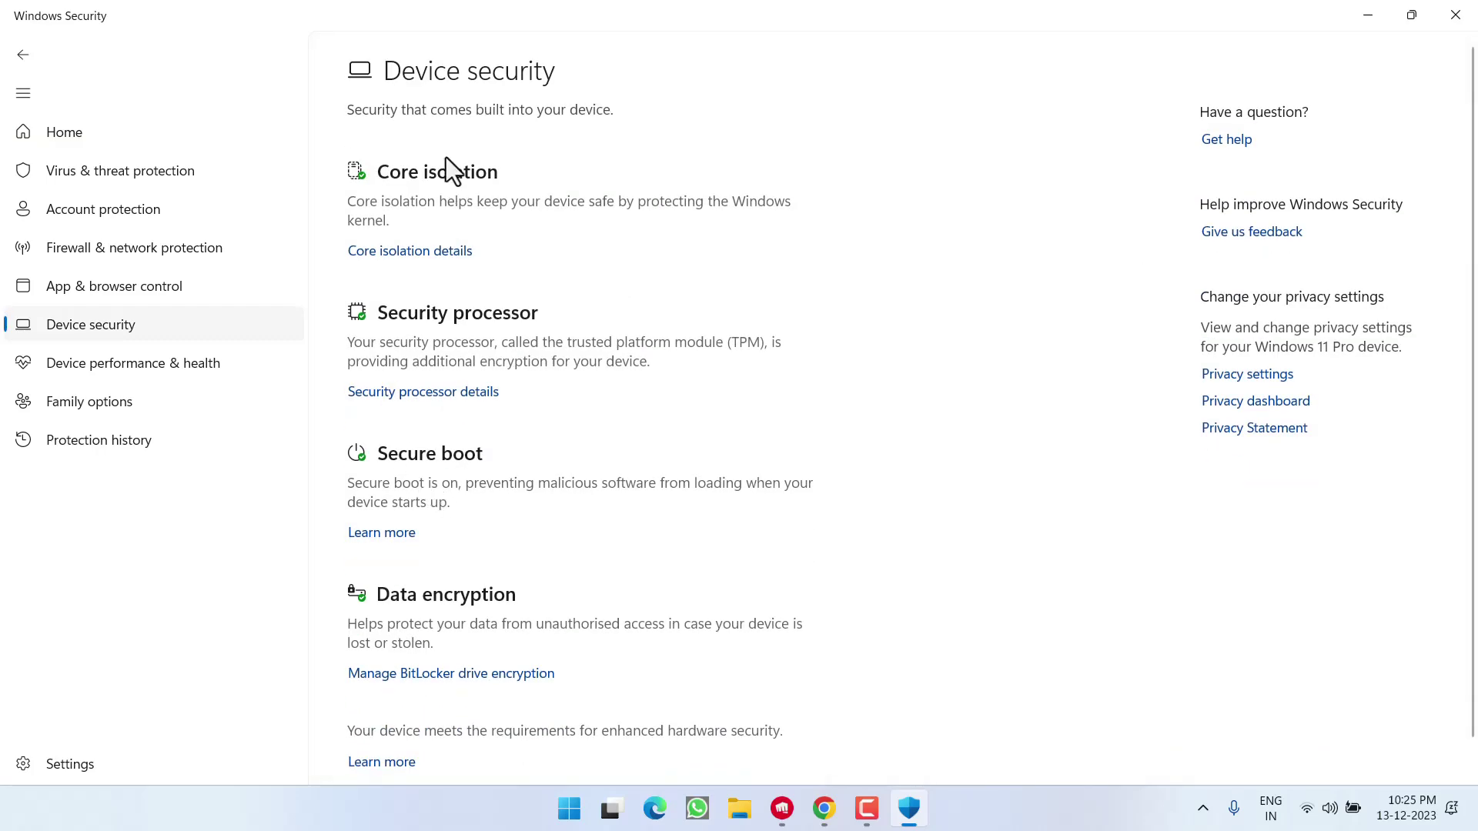
click(422, 257)
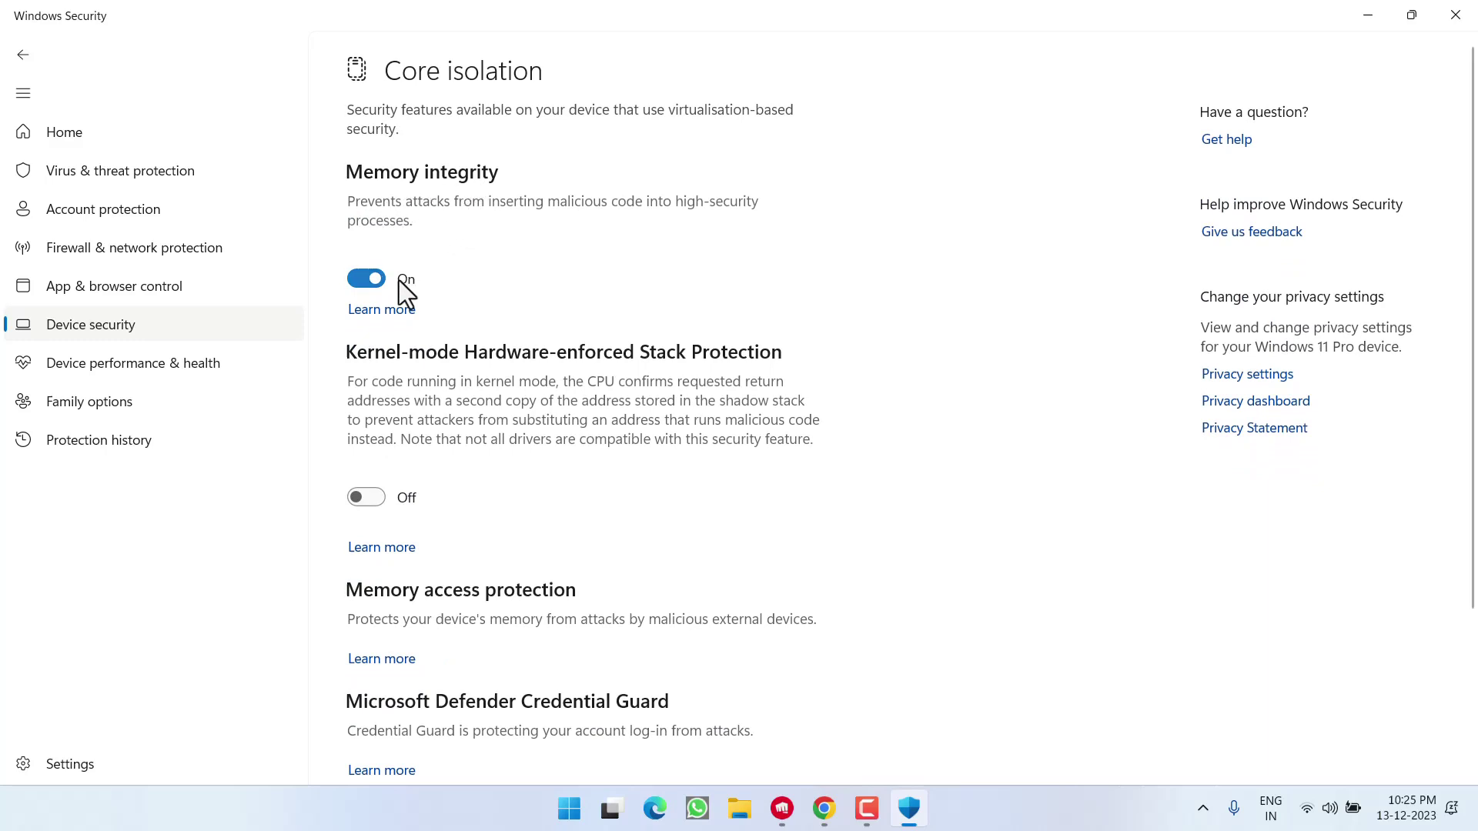
click(365, 280)
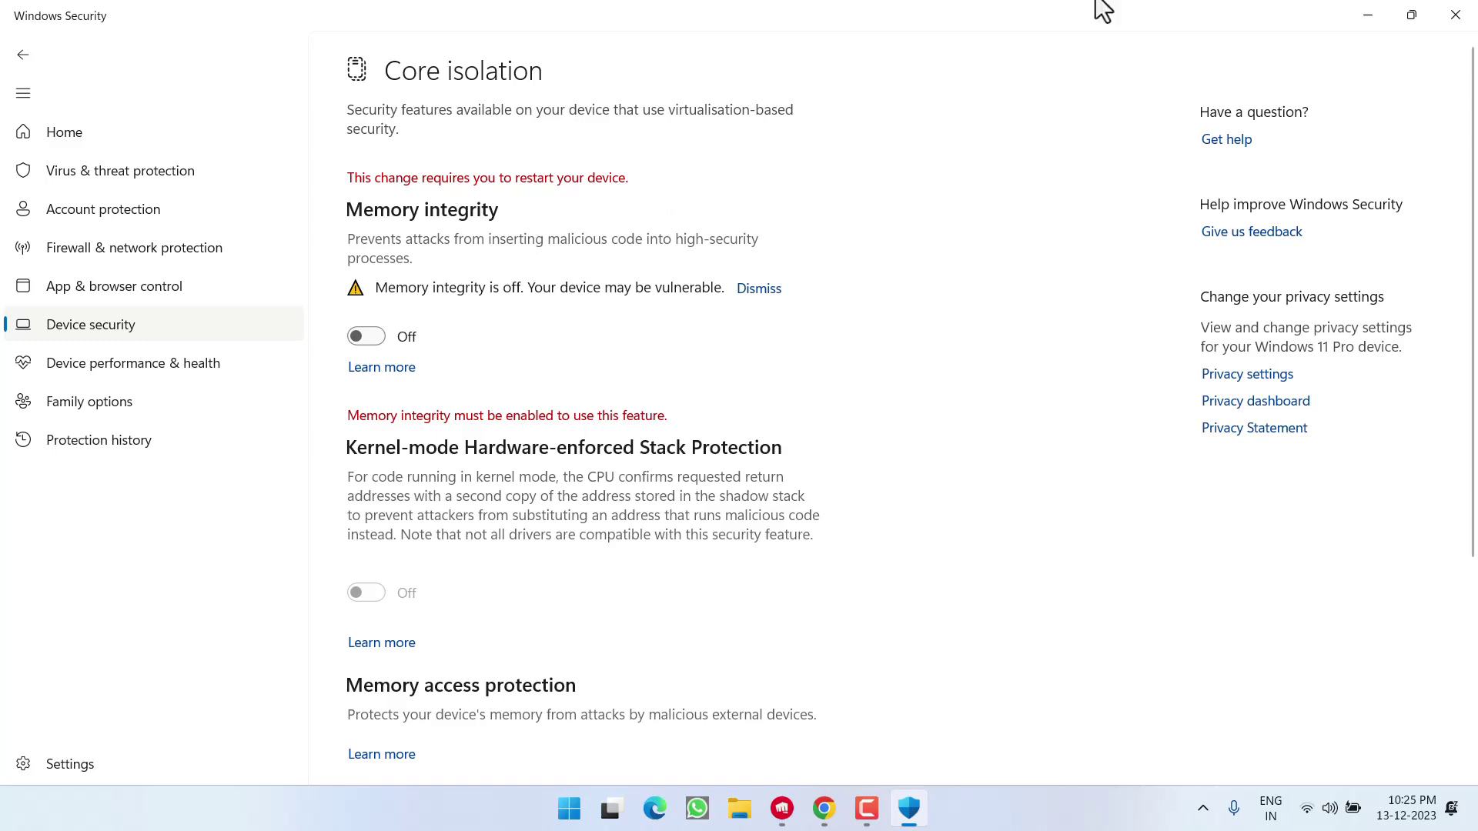
click(1354, 18)
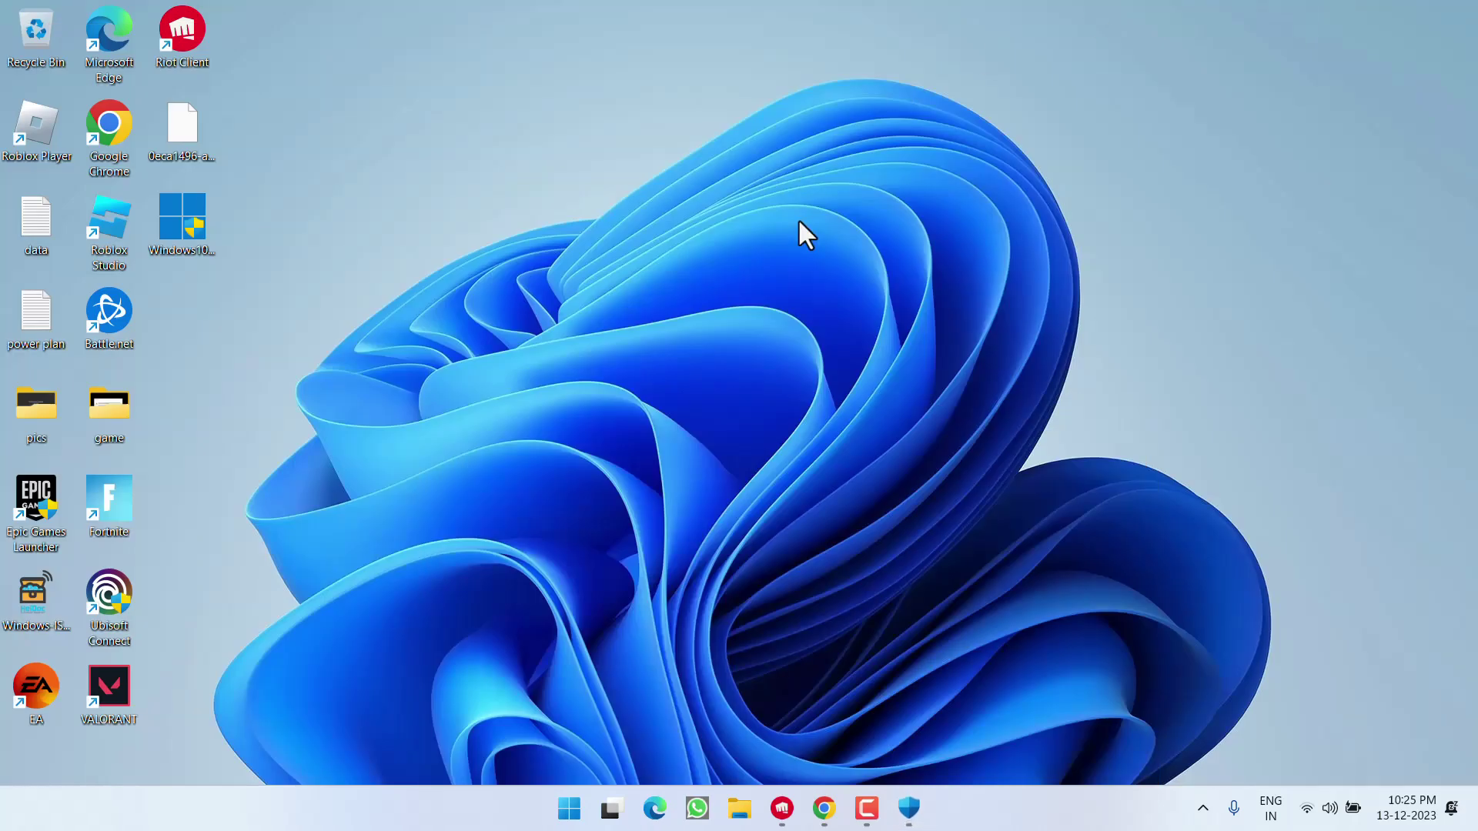